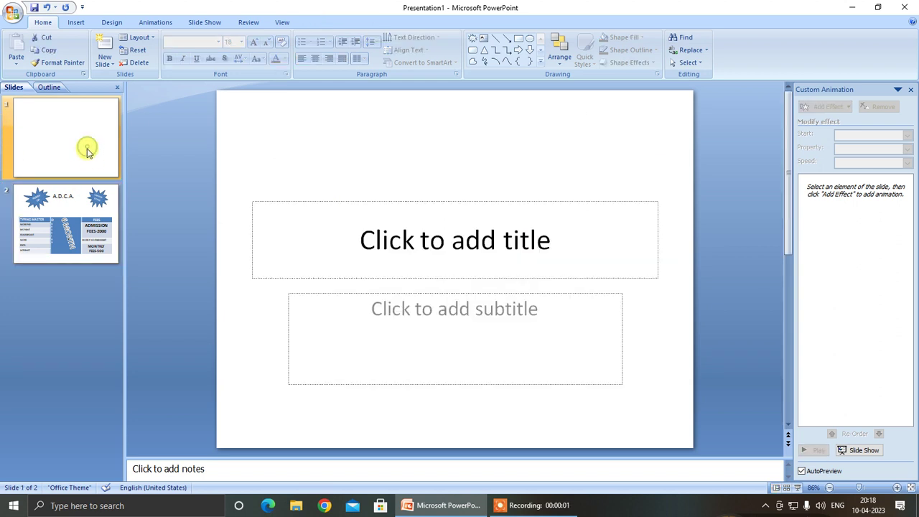
- Delete the existing slides and add a new Title and Content slide
{"action": "key", "text": "Delete"}
{"action": "key", "text": "Delete"}
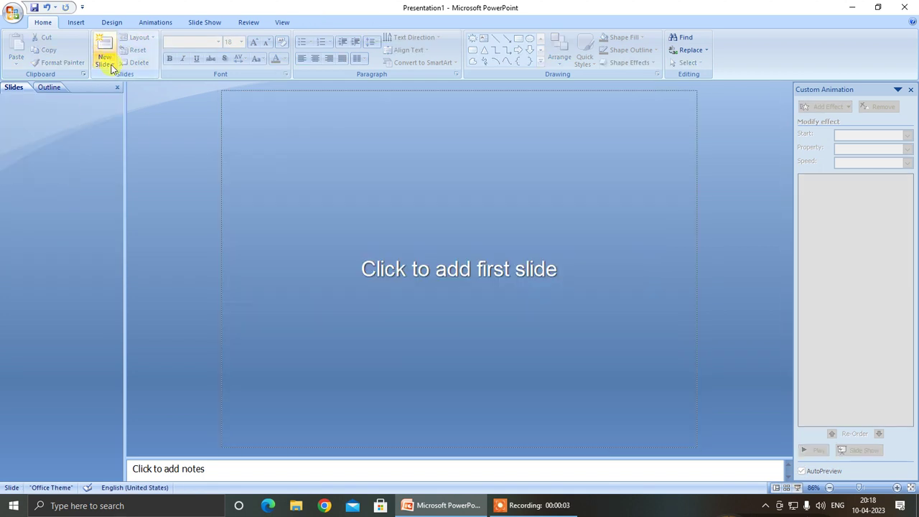
{"action": "left_click", "coordinate": [106, 63]}
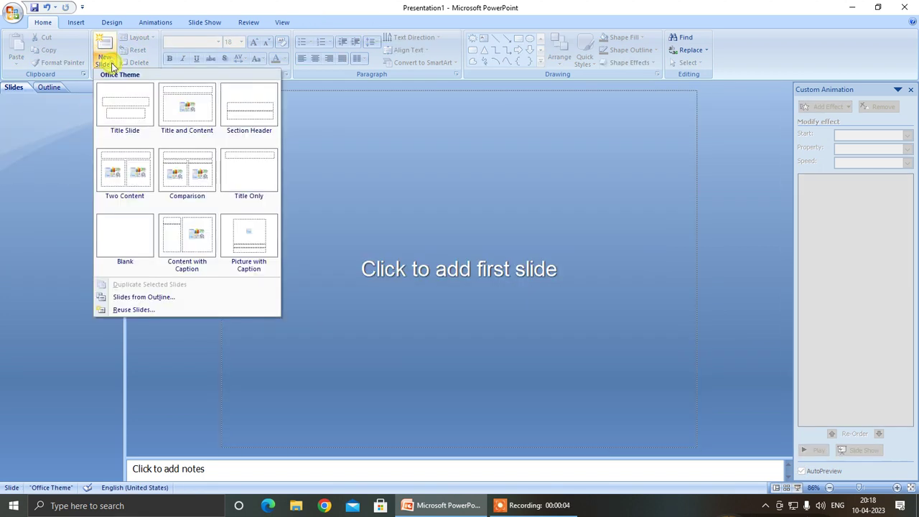
{"action": "left_click", "coordinate": [189, 107]}
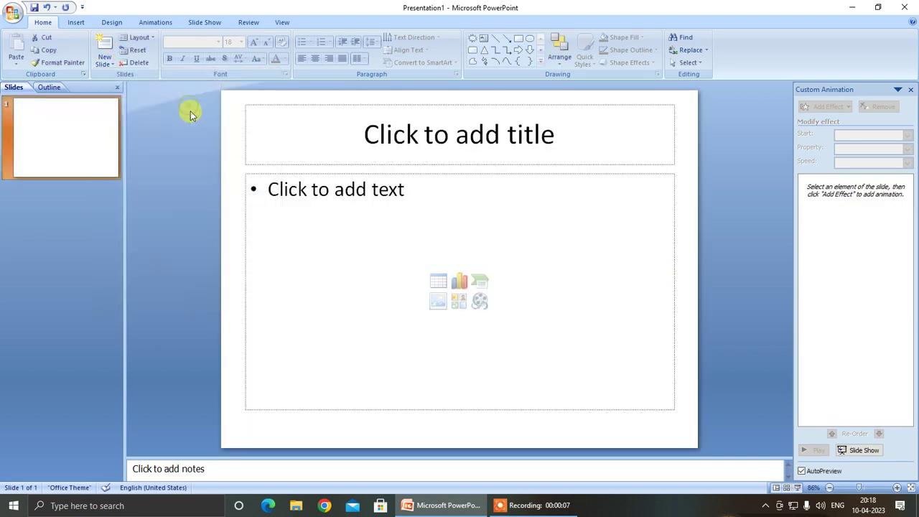
- Type the slide title 'TRAIN TIME TABLE', fixing the misspelt ending
{"action": "left_click", "coordinate": [411, 139]}
{"action": "type", "text": "T"}
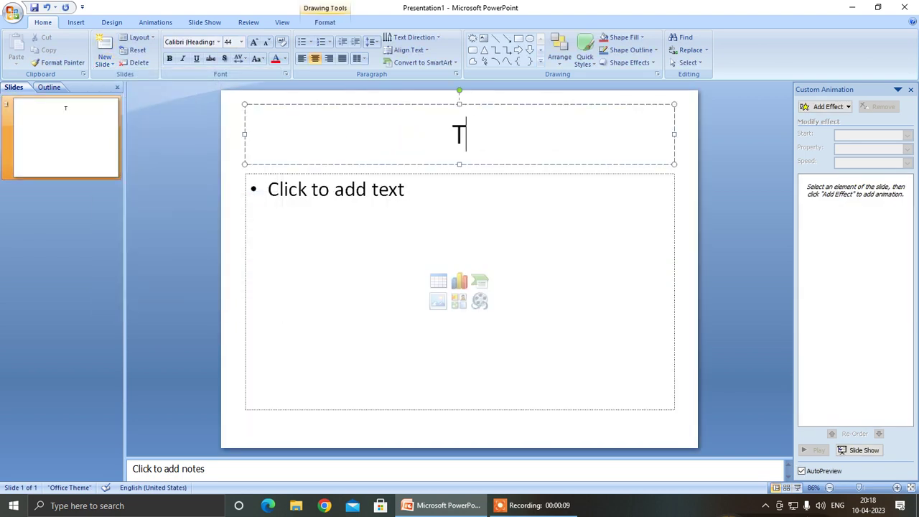
{"action": "type", "text": "RAIN TIME TA"}
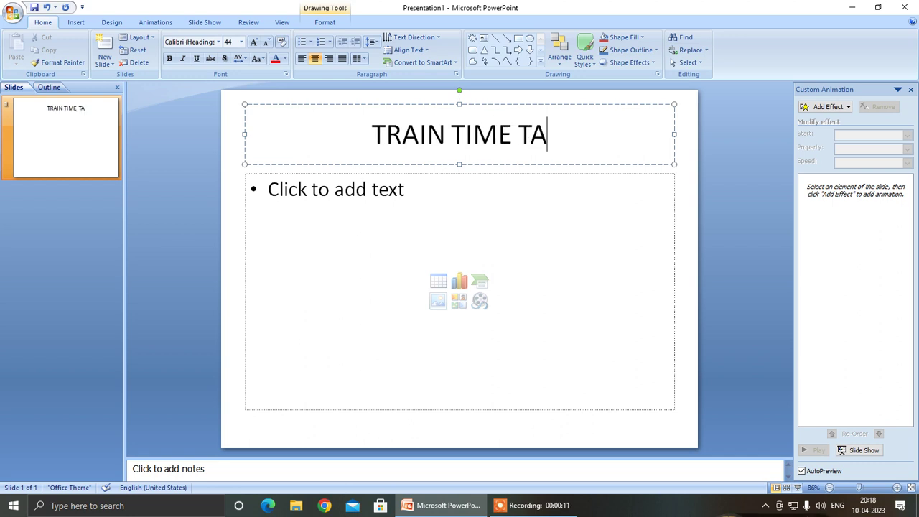
{"action": "type", "text": "BEL"}
{"action": "key", "text": "BackSpace"}
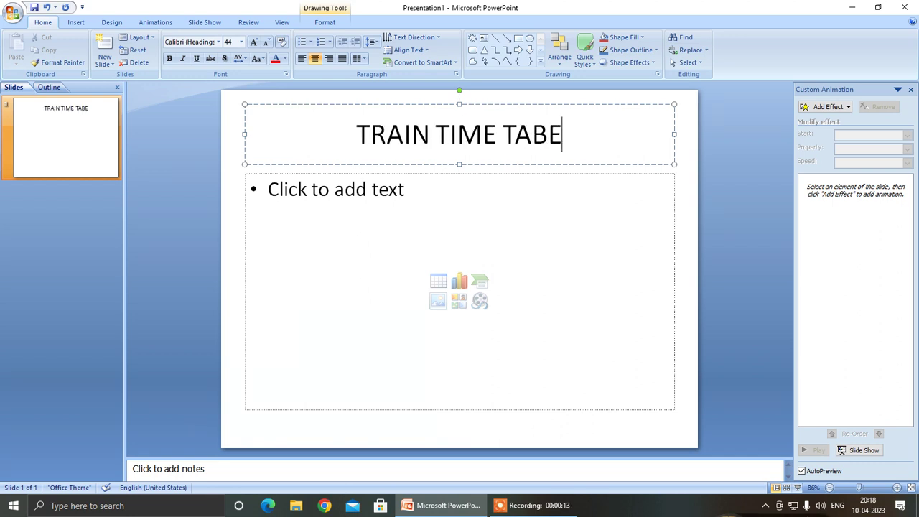
{"action": "key", "text": "BackSpace"}
- Finish the title and insert a 3-column, 7-row table in the content placeholder
{"action": "type", "text": "LE"}
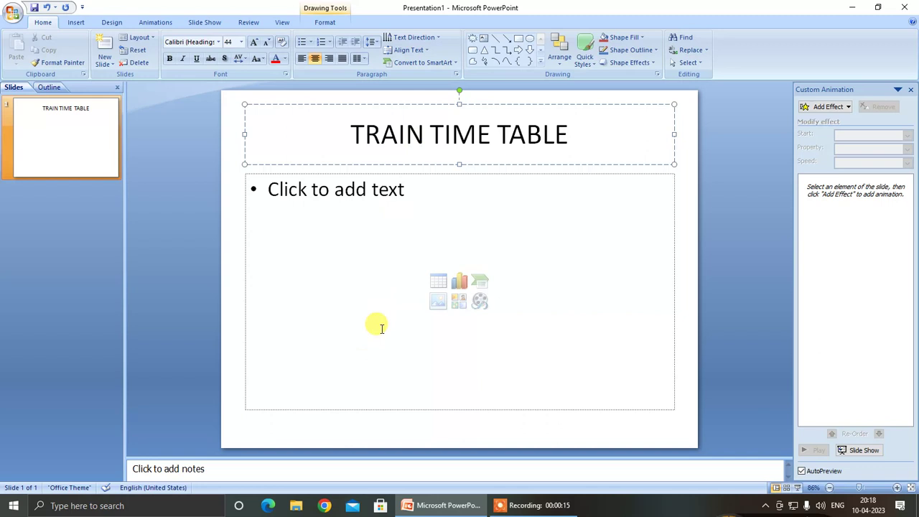
{"action": "left_click", "coordinate": [439, 281]}
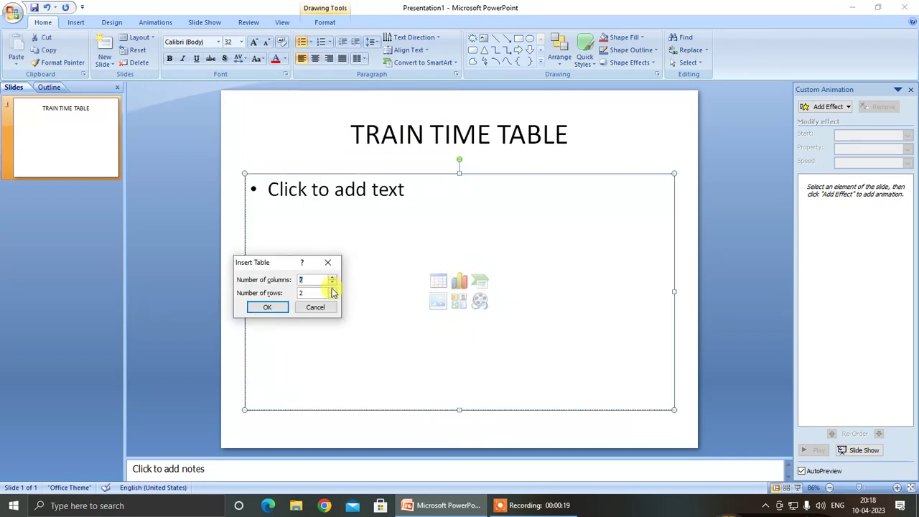
{"action": "left_click", "coordinate": [331, 282]}
{"action": "left_click", "coordinate": [332, 284]}
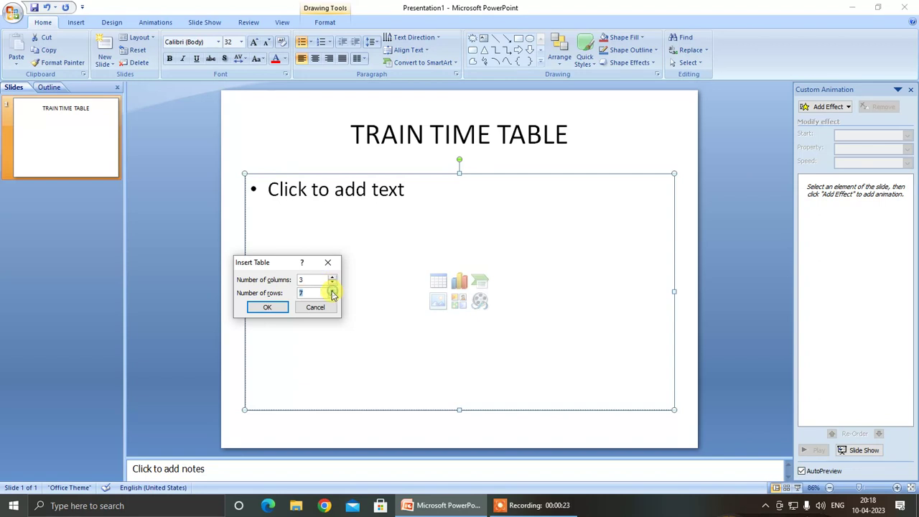
{"action": "left_click", "coordinate": [267, 309]}
{"action": "type", "text": "TRAIN N"}
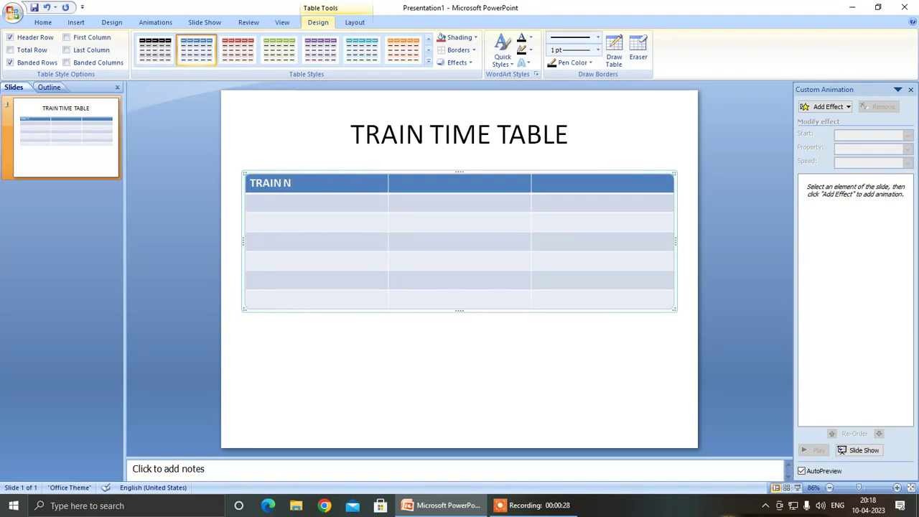
- Fill in headers TRAIN NAME, ARRIVAL, DEPARTURE and the express train names
{"action": "type", "text": "AME"}
{"action": "left_click", "coordinate": [253, 207]}
{"action": "type", "text": "RAJDHANI"}
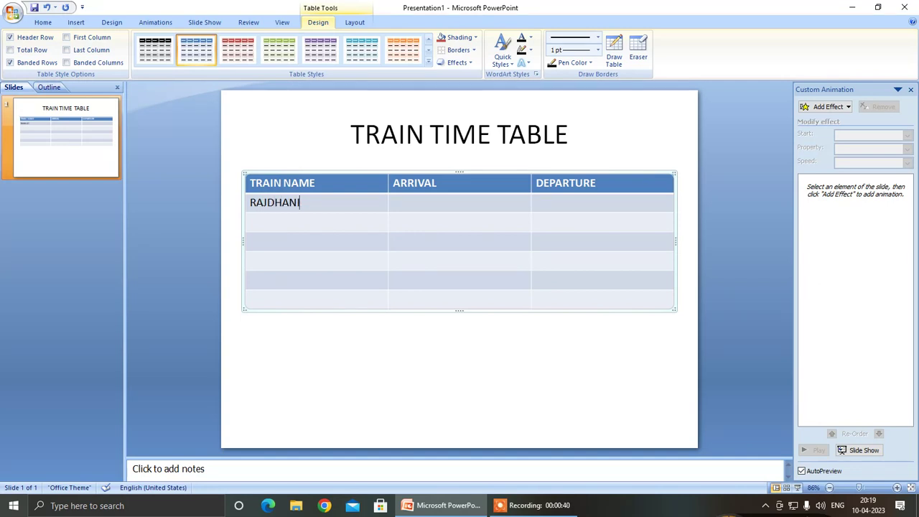
{"action": "type", "text": "EXP"}
{"action": "type", "text": "POOR"}
{"action": "key", "text": "BackSpace"}
{"action": "type", "text": "E"}
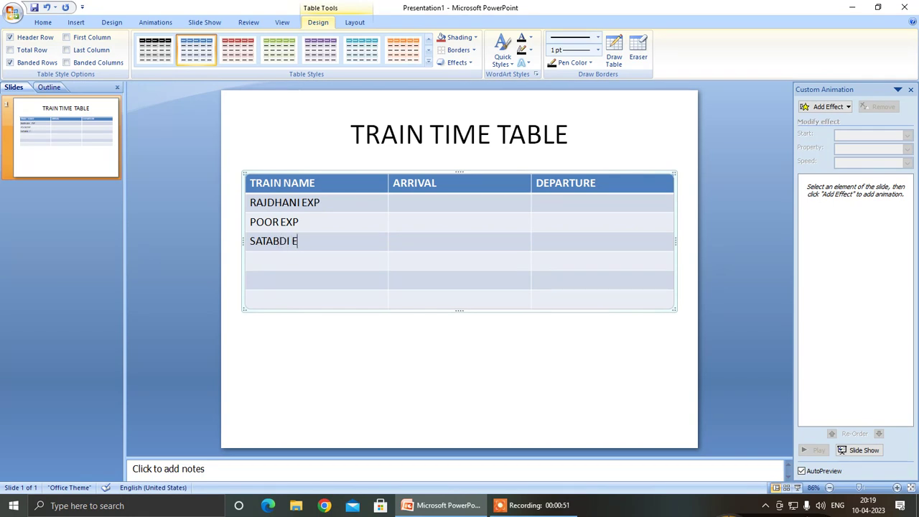
{"action": "type", "text": "XP"}
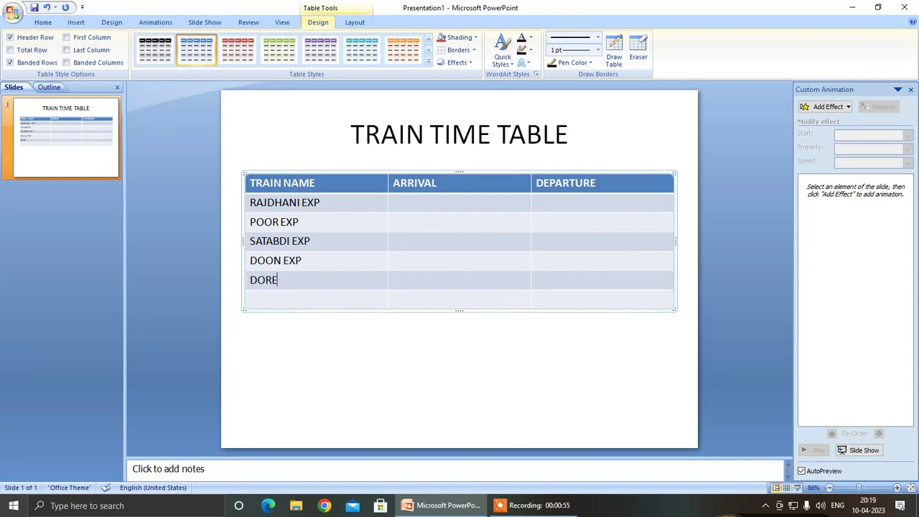
{"action": "type", "text": "NTOP"}
{"action": "type", "text": "IL"}
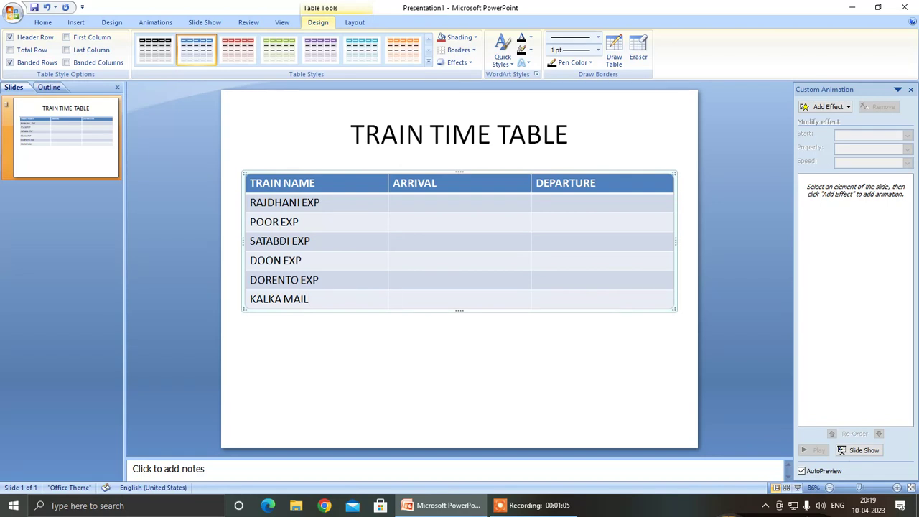
- Enter each train's arrival and departure times, correcting a mistyped arrival digit
{"action": "key", "text": "Up"}
{"action": "type", "text": "76"}
{"action": "key", "text": "BackSpace"}
{"action": "type", "text": "65"}
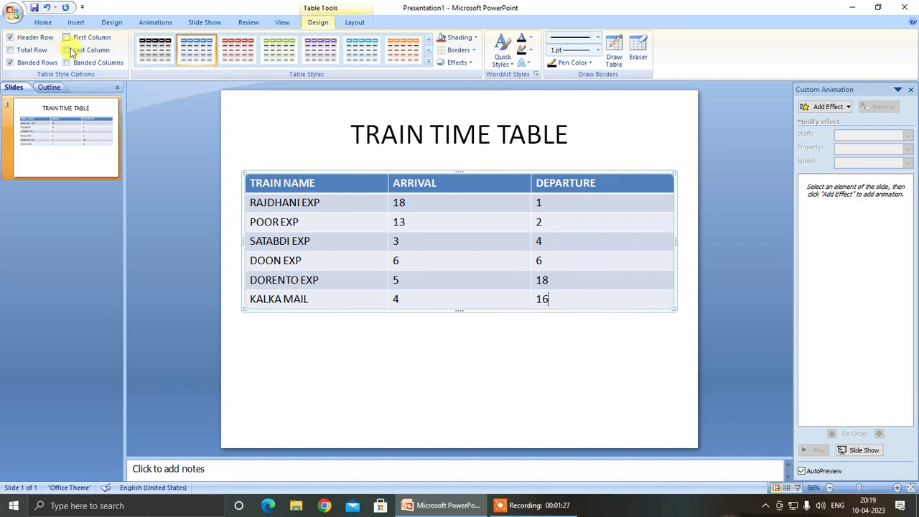
- Insert a WordArt reading 'HAPPY JOURNEY!!'
{"action": "left_click", "coordinate": [76, 23]}
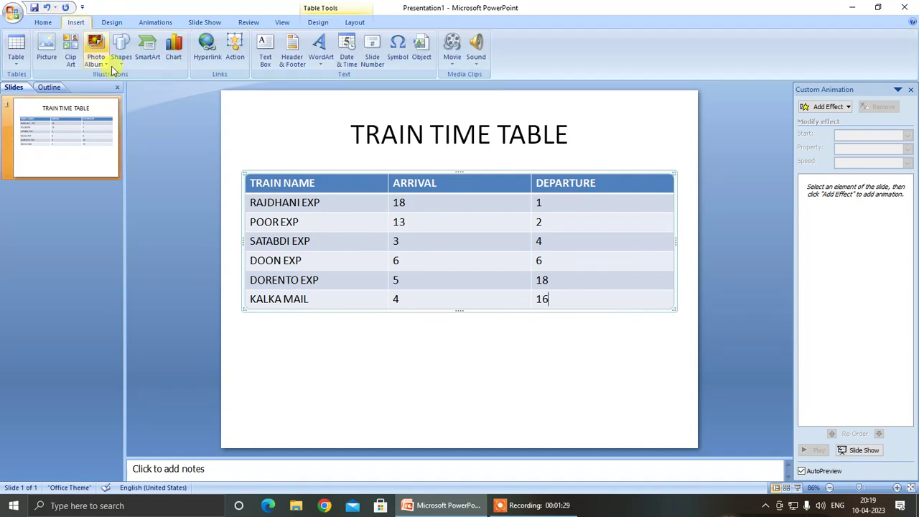
{"action": "left_click", "coordinate": [321, 49]}
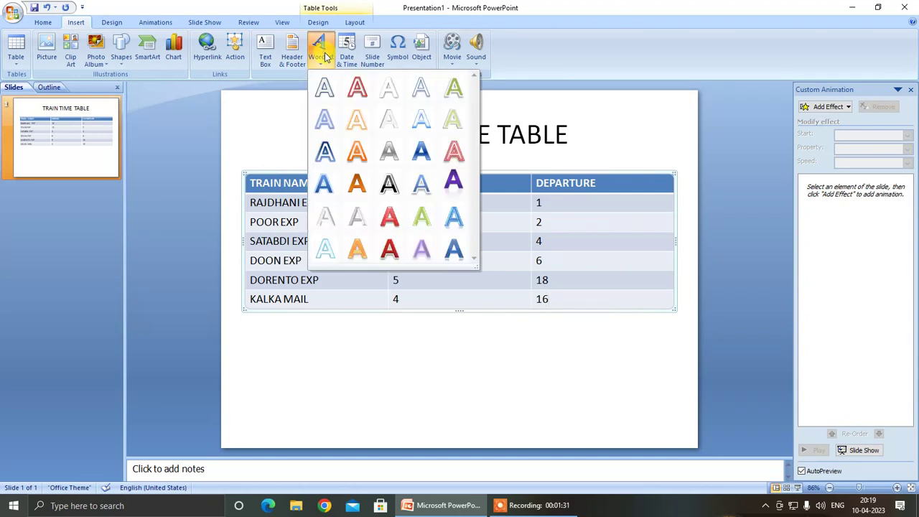
{"action": "left_click", "coordinate": [388, 183]}
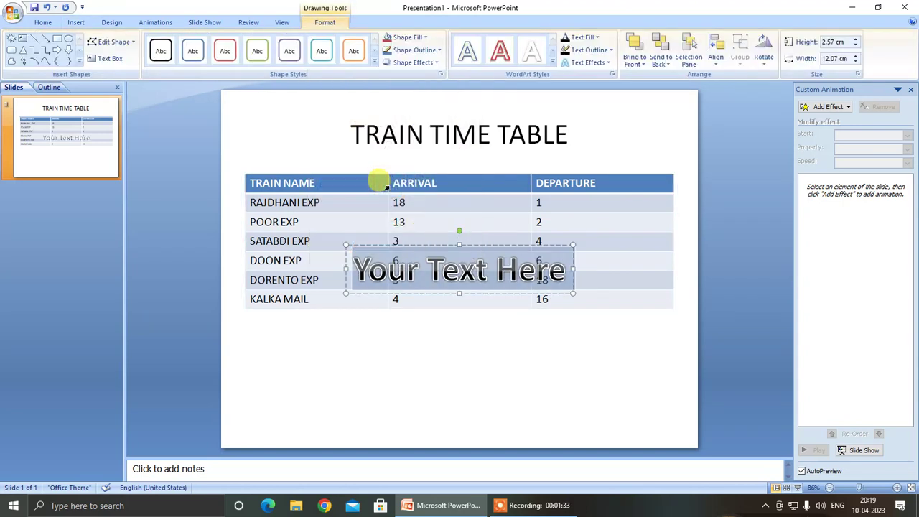
{"action": "type", "text": "HAPPY"}
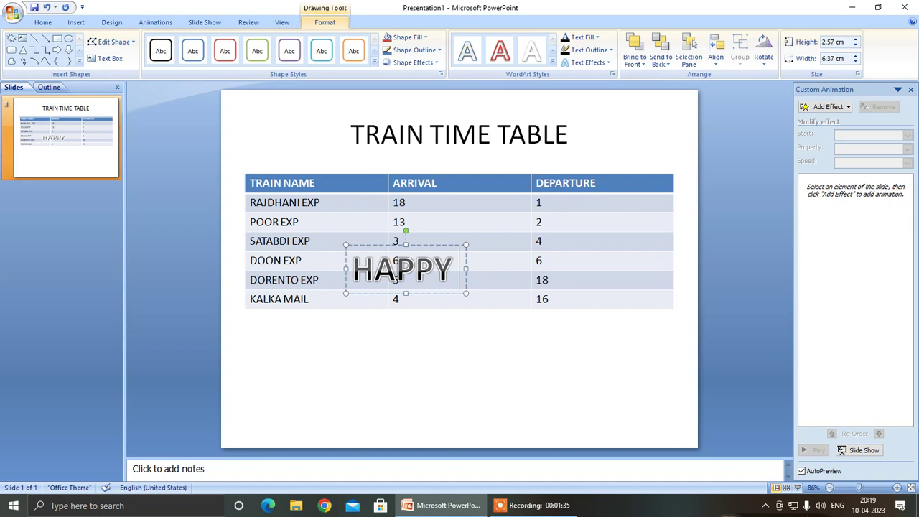
{"action": "type", "text": " JOUR"}
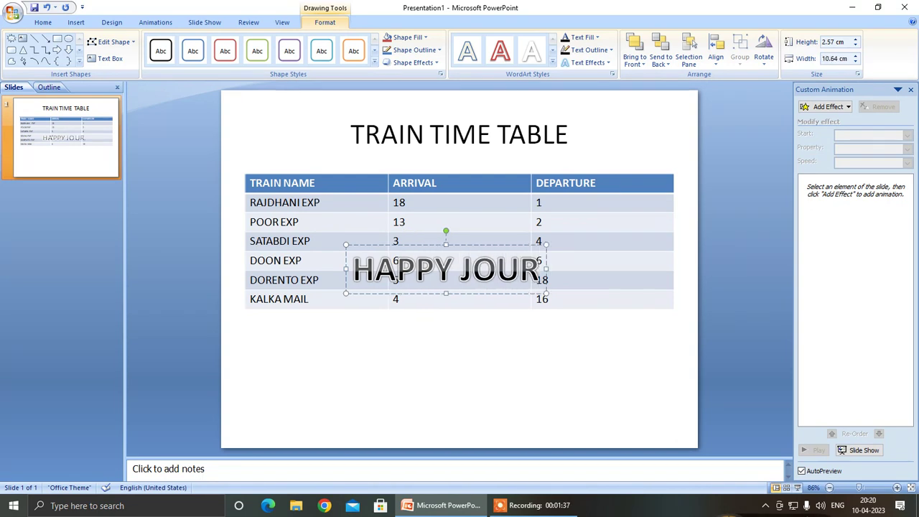
{"action": "type", "text": "NEY!!"}
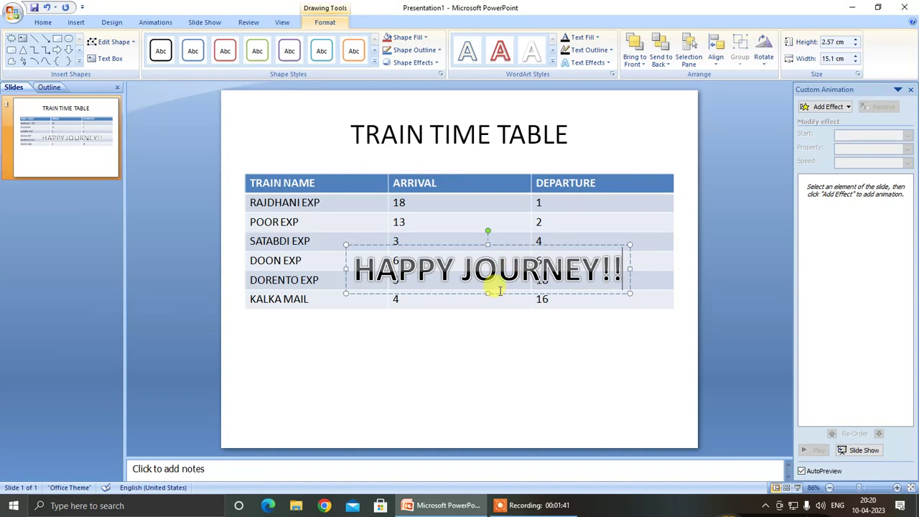
- Move the WordArt below the table, reduce its text size and tilt it diagonally
{"action": "mouse_move", "coordinate": [498, 292]}
{"action": "left_mouse_down"}
{"action": "mouse_move", "coordinate": [476, 415]}
{"action": "mouse_move", "coordinate": [486, 414]}
{"action": "left_mouse_up"}
{"action": "key", "text": "ctrl+shift+less"}
{"action": "key", "text": "ctrl+shift+less"}
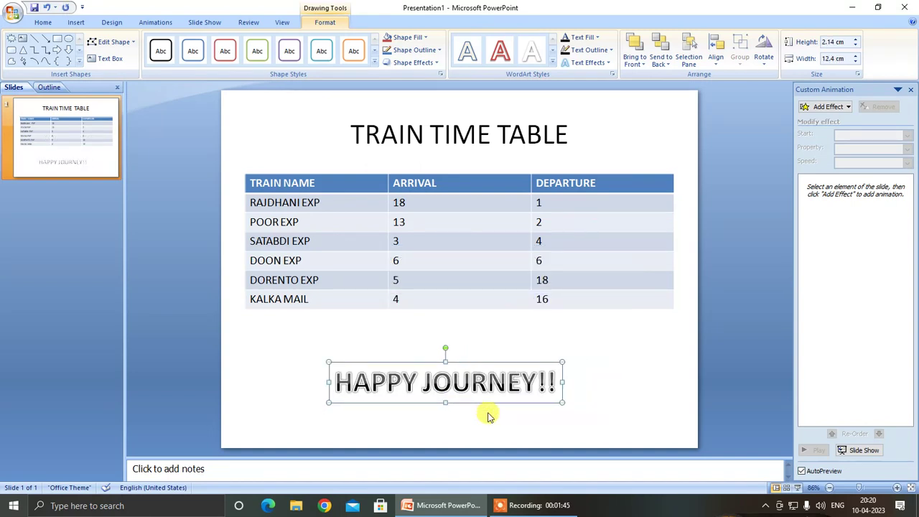
{"action": "key", "text": "ctrl+shift+less"}
{"action": "key", "text": "ctrl+shift+less"}
{"action": "key", "text": "ctrl+shift+less"}
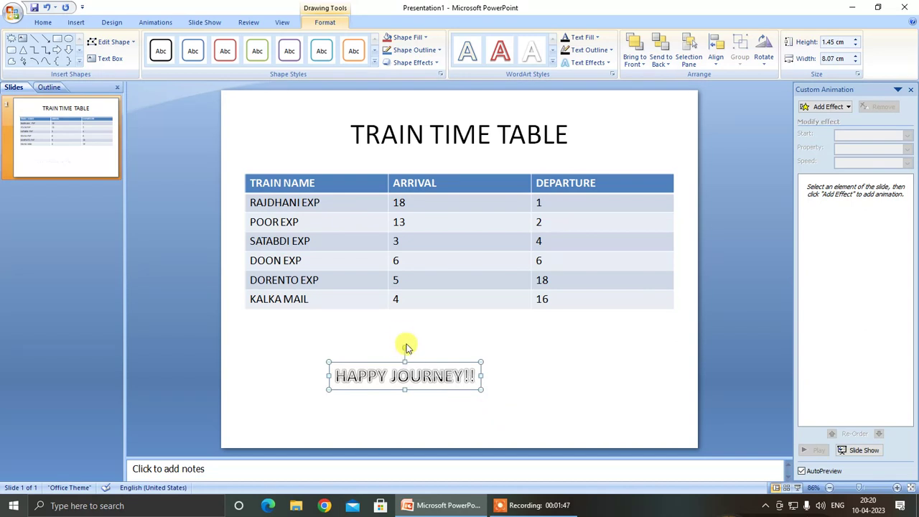
{"action": "left_click_drag", "start_coordinate": [405, 348], "coordinate": [381, 344]}
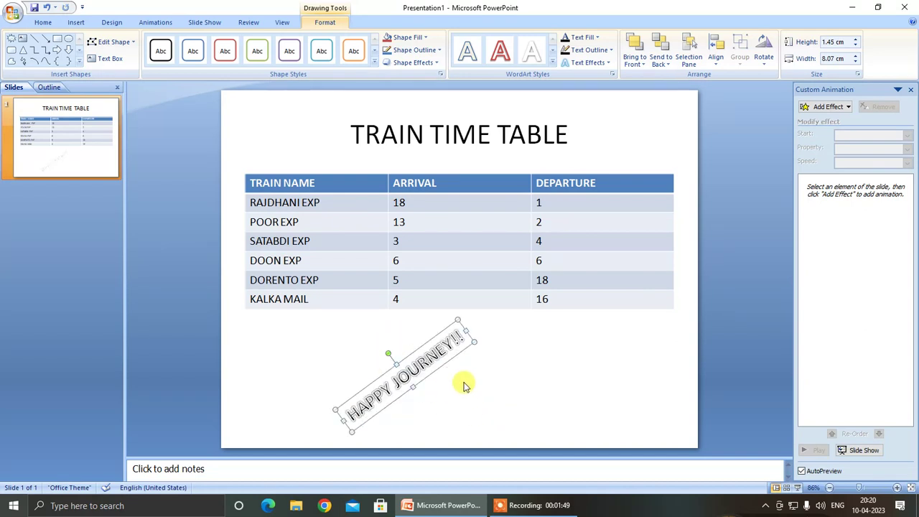
{"action": "key", "text": "ctrl+shift+greater"}
{"action": "key", "text": "ctrl+shift+greater"}
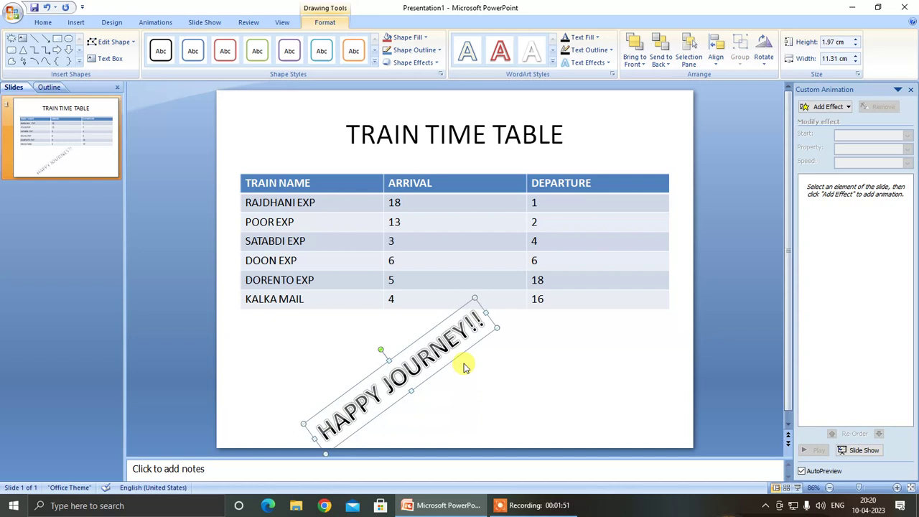
{"action": "key", "text": "ctrl+shift+less"}
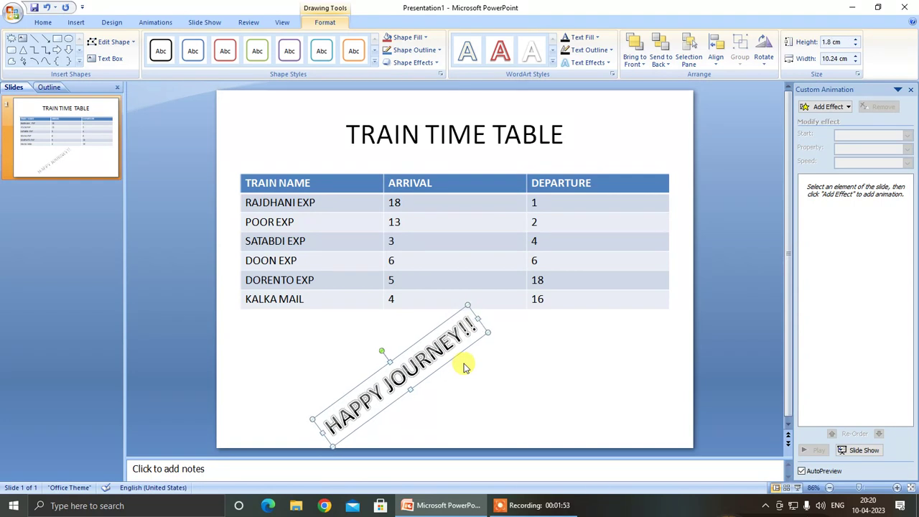
- Apply a light woven papyrus texture as the background for all slides
{"action": "left_click", "coordinate": [575, 356]}
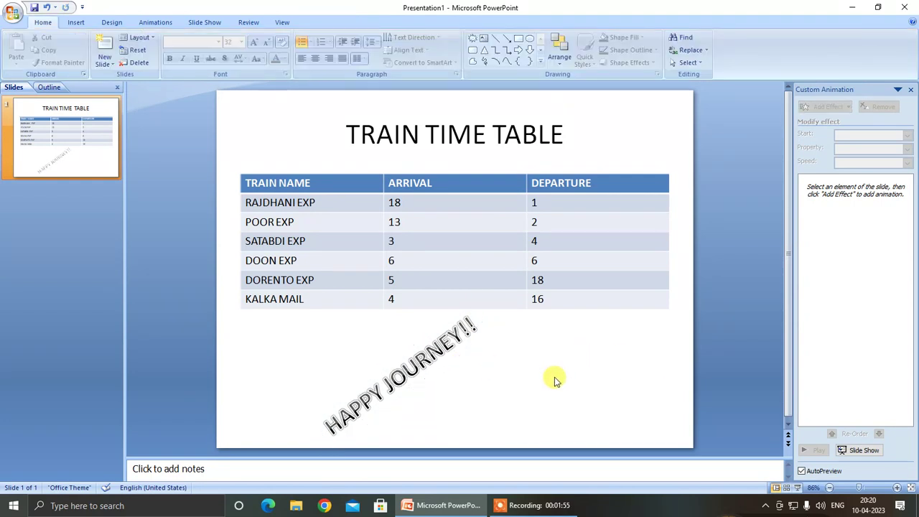
{"action": "right_click", "coordinate": [551, 374]}
{"action": "left_click", "coordinate": [574, 483]}
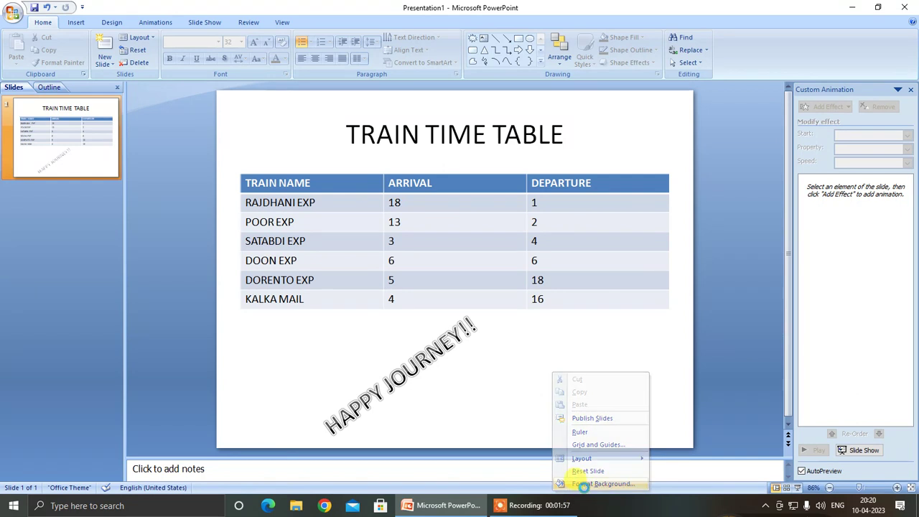
{"action": "left_click", "coordinate": [414, 184]}
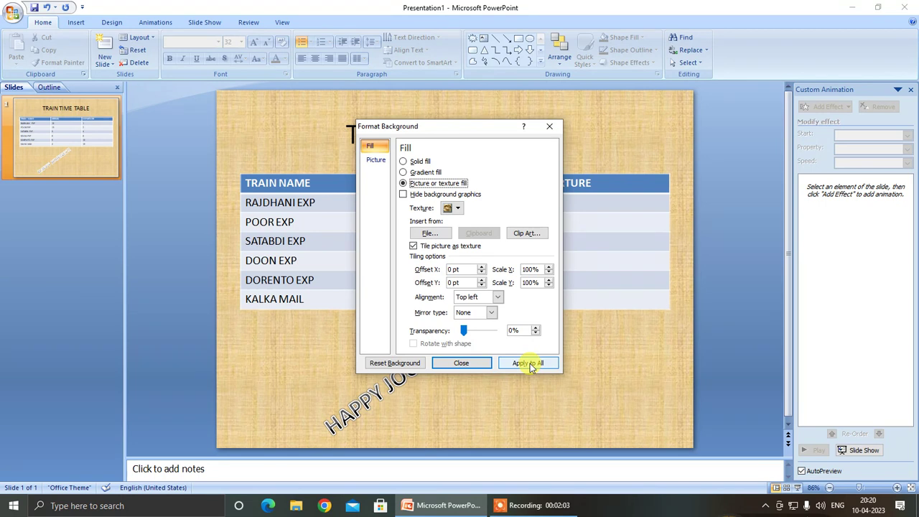
{"action": "left_click", "coordinate": [463, 369]}
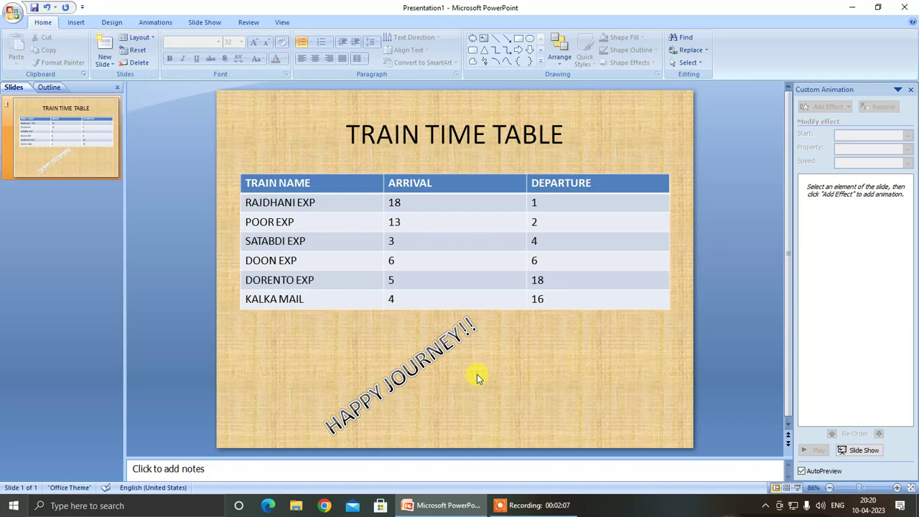
- Apply a Checkerboard transition that advances automatically after 00:05 instead of on click
{"action": "left_click", "coordinate": [154, 23]}
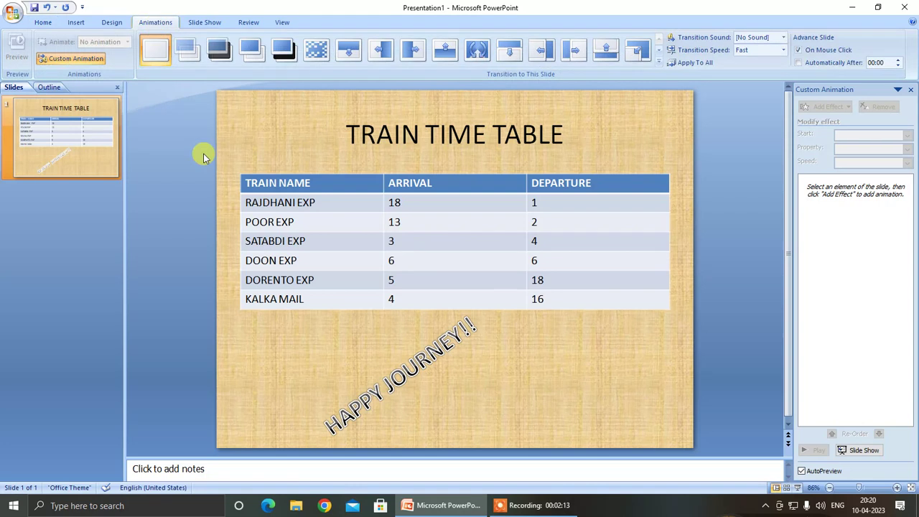
{"action": "left_click", "coordinate": [316, 48]}
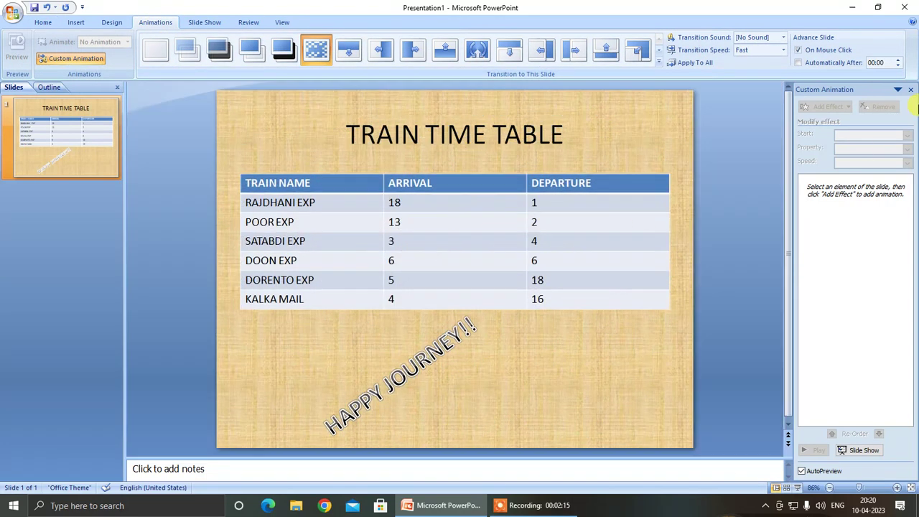
{"action": "left_click", "coordinate": [832, 51]}
{"action": "type", "text": "5"}
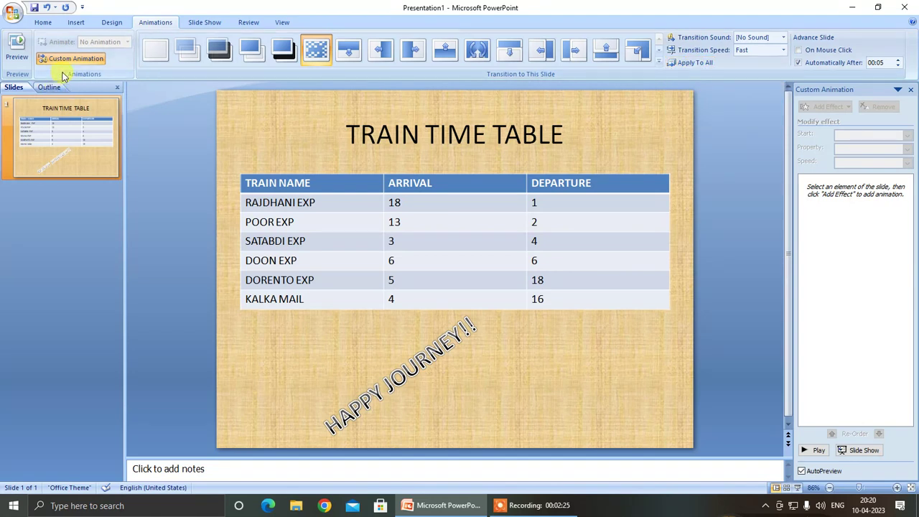
- Add a fast Bounce entrance effect to the TRAIN TIME TABLE title
{"action": "left_click", "coordinate": [81, 59]}
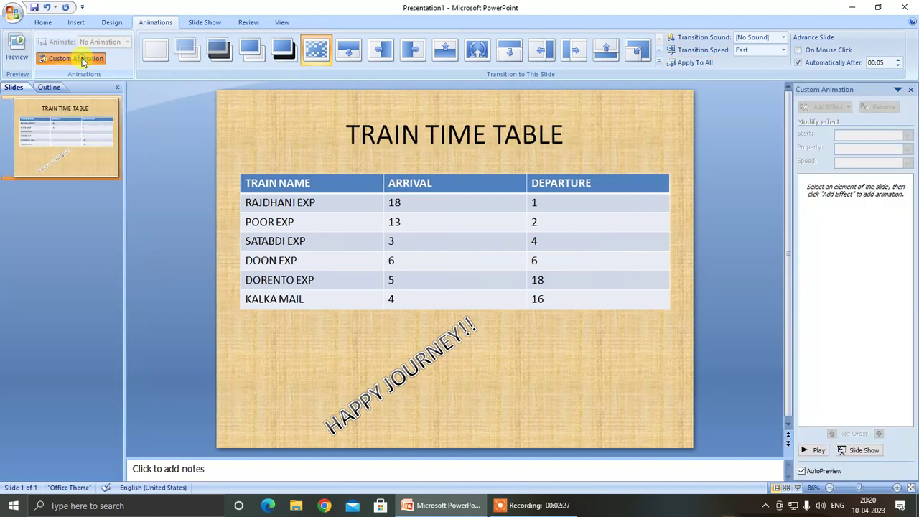
{"action": "left_click", "coordinate": [472, 134]}
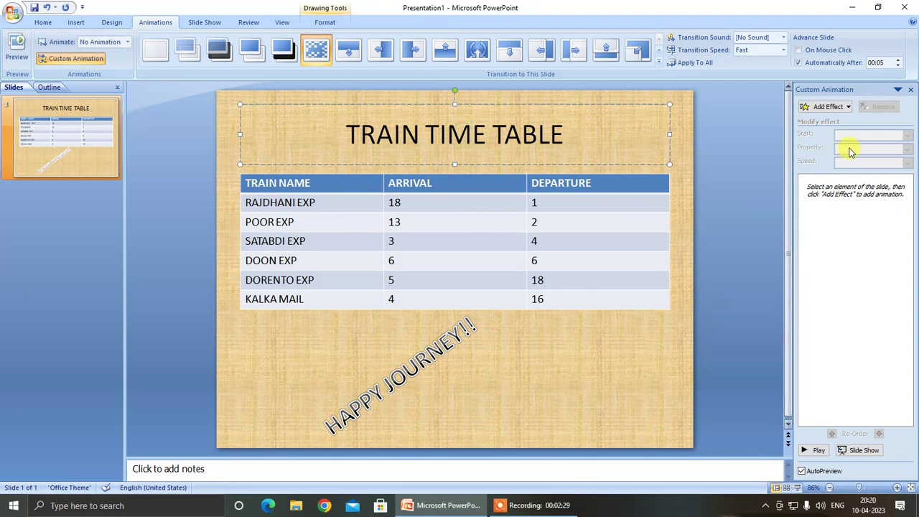
{"action": "left_click", "coordinate": [829, 107]}
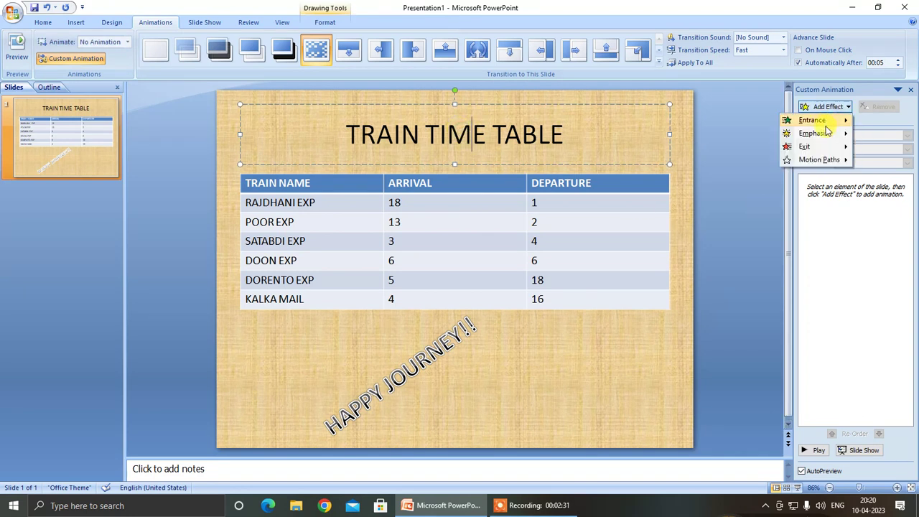
{"action": "mouse_move", "coordinate": [812, 120]}
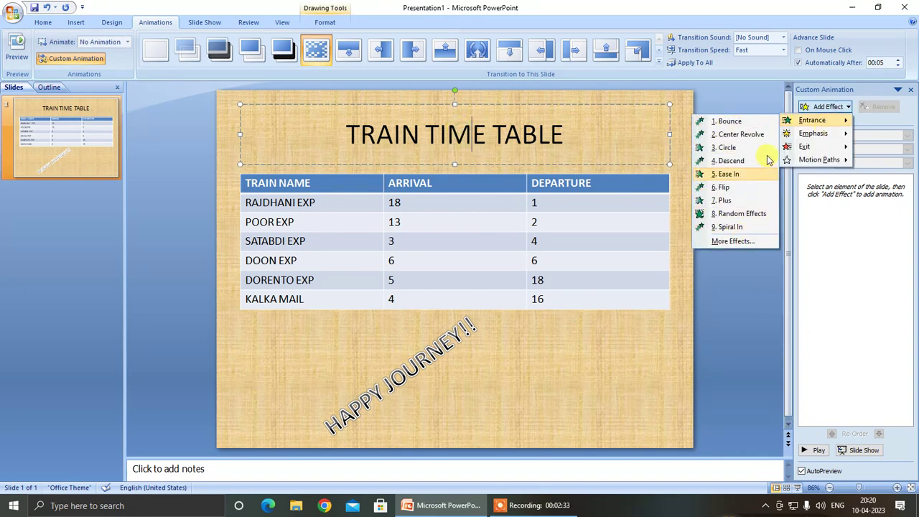
{"action": "left_click", "coordinate": [729, 121]}
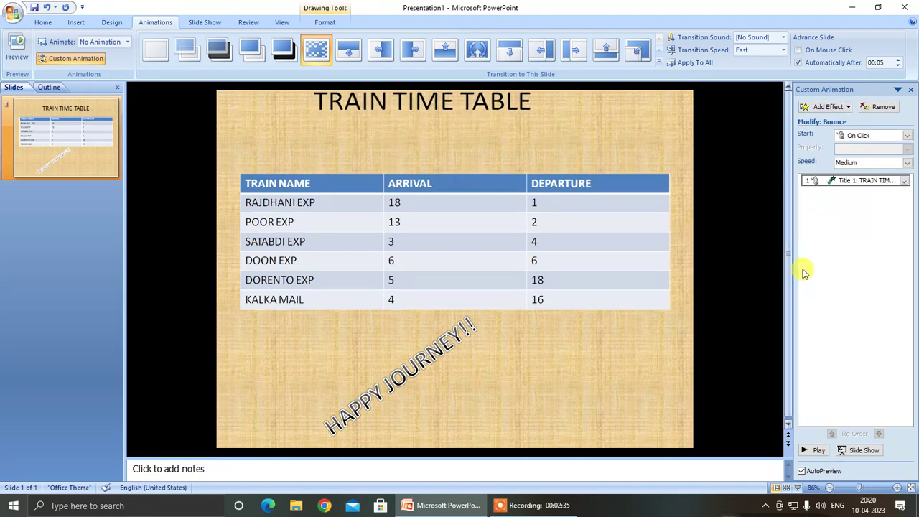
{"action": "left_click", "coordinate": [854, 164]}
{"action": "left_click", "coordinate": [850, 200]}
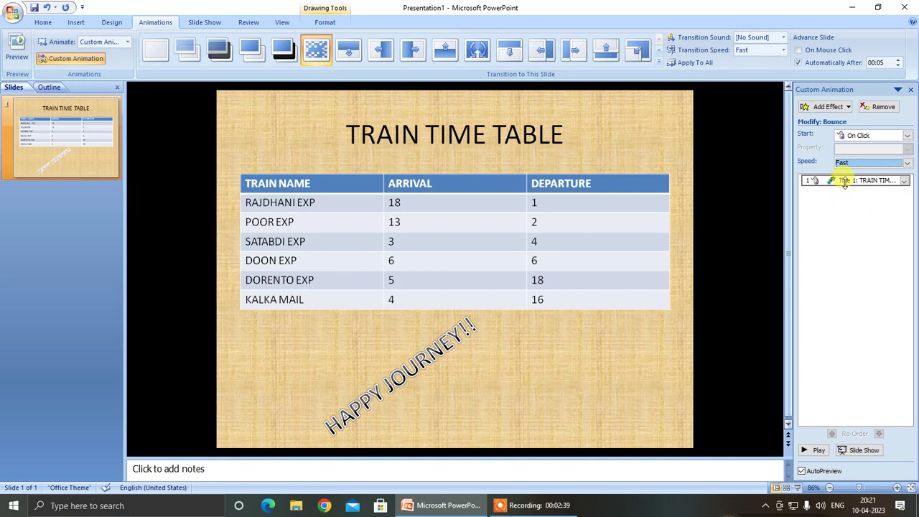
- Set the title's Bounce to animate by letter with a 1-second delay
{"action": "right_click", "coordinate": [842, 181]}
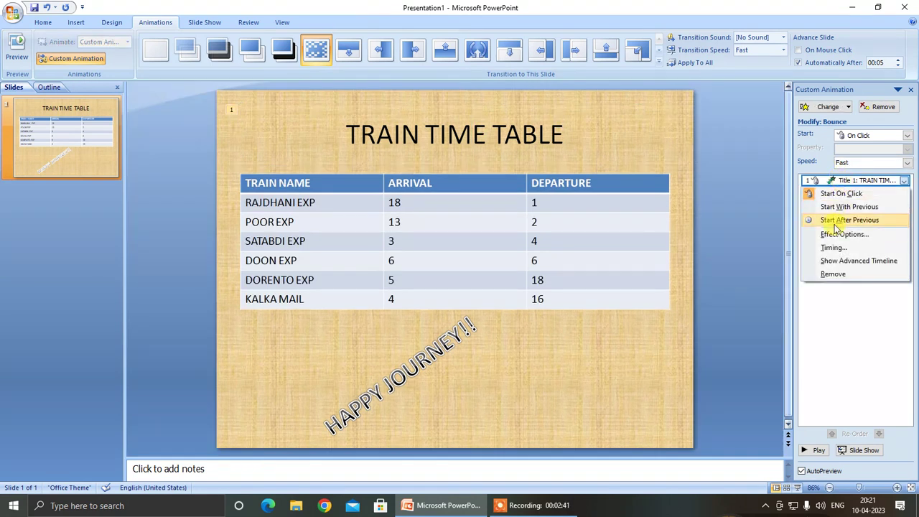
{"action": "left_click", "coordinate": [835, 237]}
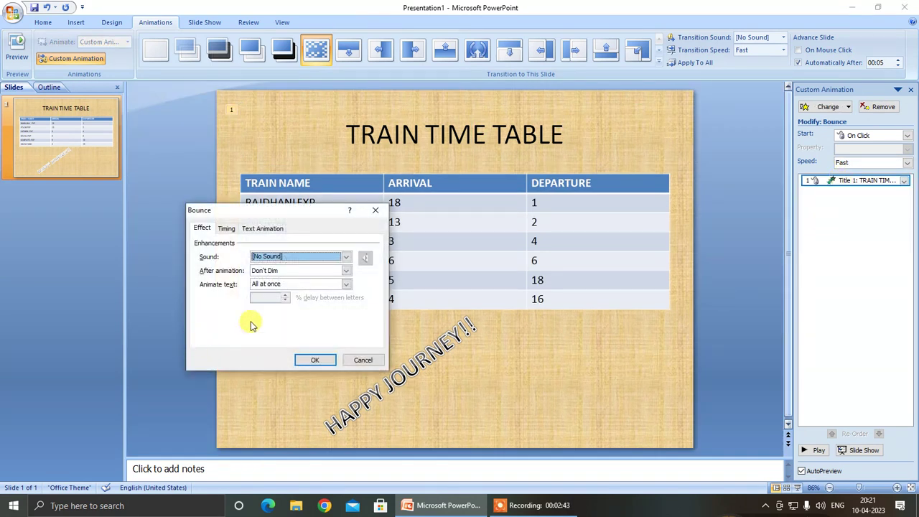
{"action": "left_click", "coordinate": [290, 284]}
{"action": "left_click", "coordinate": [285, 311]}
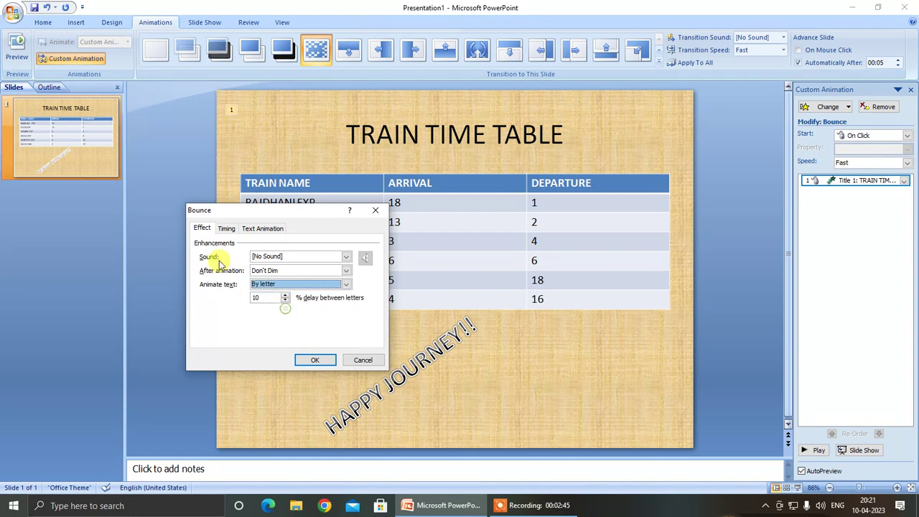
{"action": "left_click", "coordinate": [227, 229]}
{"action": "left_click", "coordinate": [262, 255]}
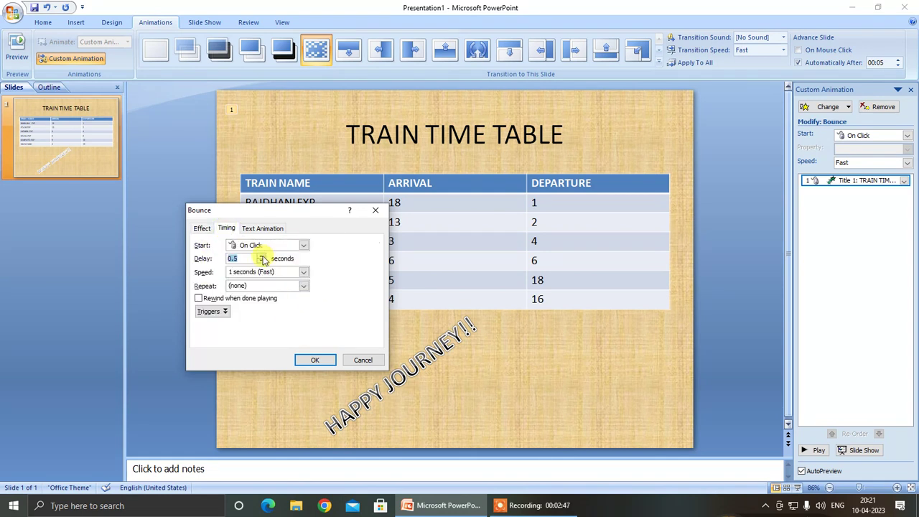
{"action": "left_click", "coordinate": [313, 360]}
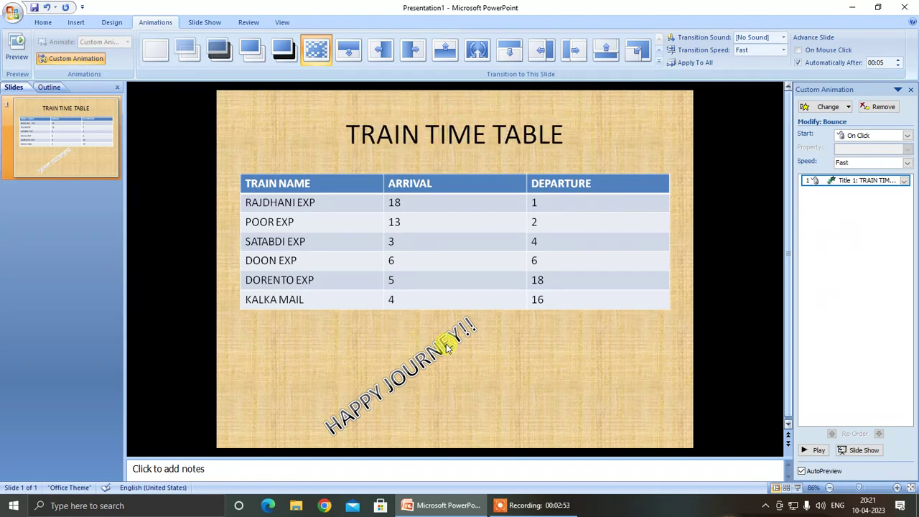
{"action": "left_click", "coordinate": [577, 174]}
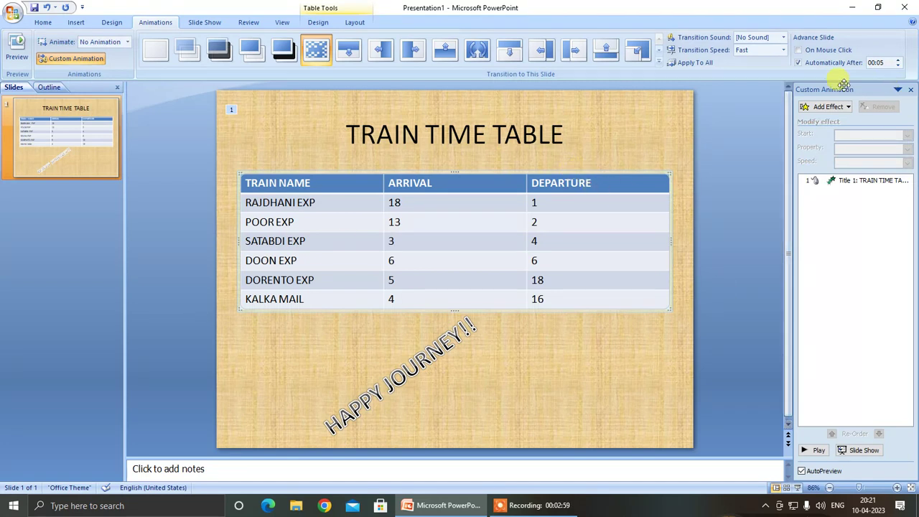
- Add a fast Grow/Shrink emphasis effect to the train table
{"action": "left_click", "coordinate": [827, 106]}
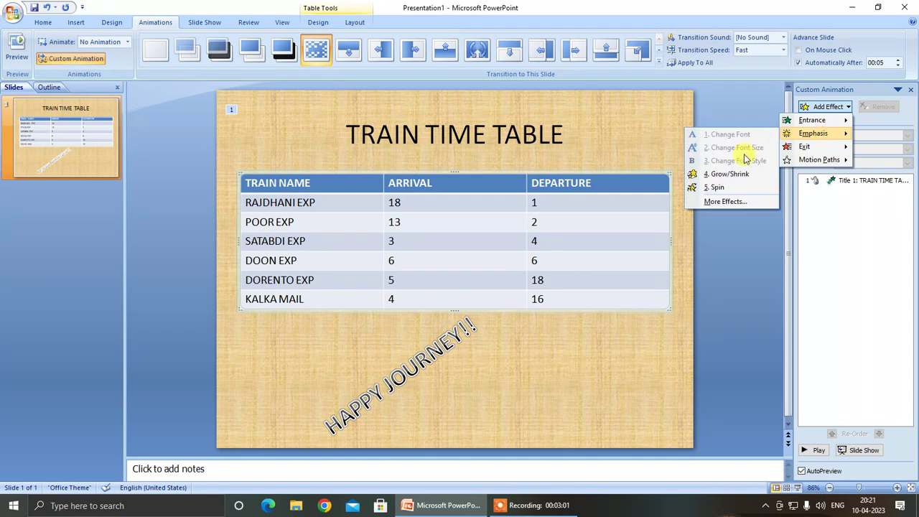
{"action": "left_click", "coordinate": [735, 173]}
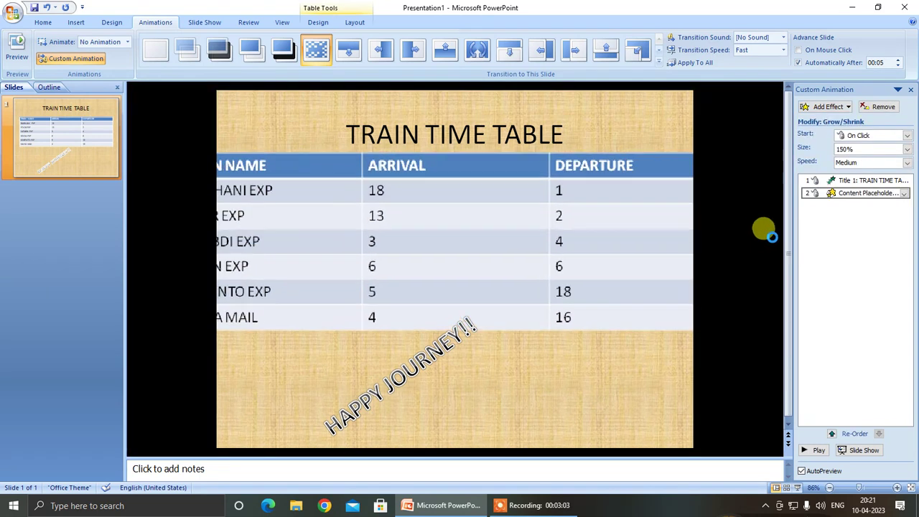
{"action": "left_click", "coordinate": [847, 162]}
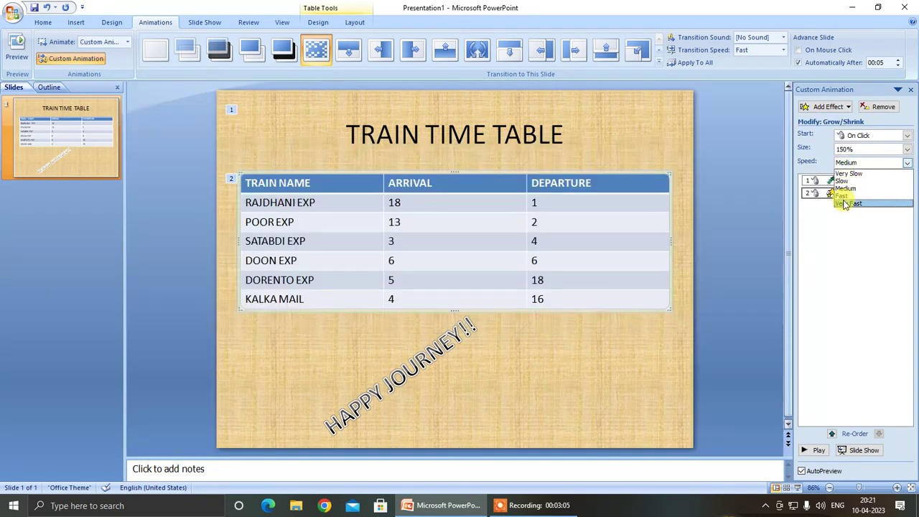
{"action": "left_click", "coordinate": [845, 196]}
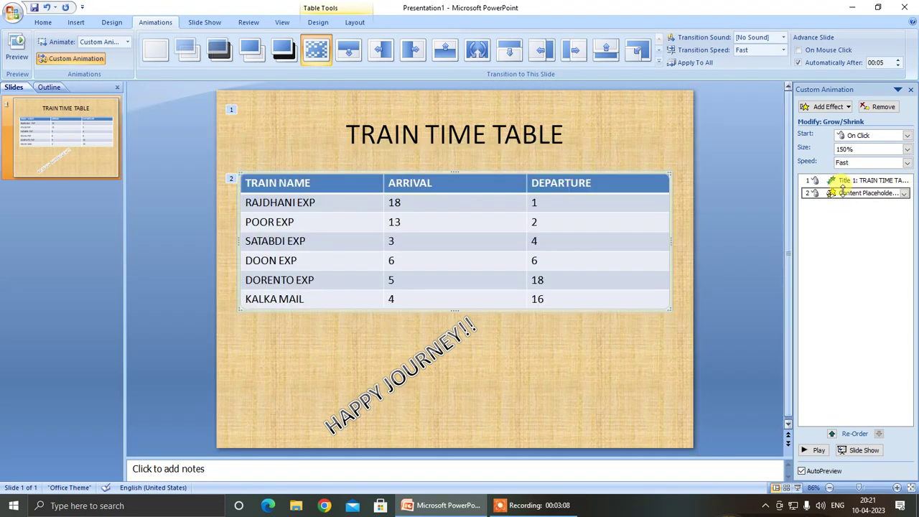
- Make the table's Grow/Shrink auto-reverse and start after a 1-second delay
{"action": "right_click", "coordinate": [840, 192]}
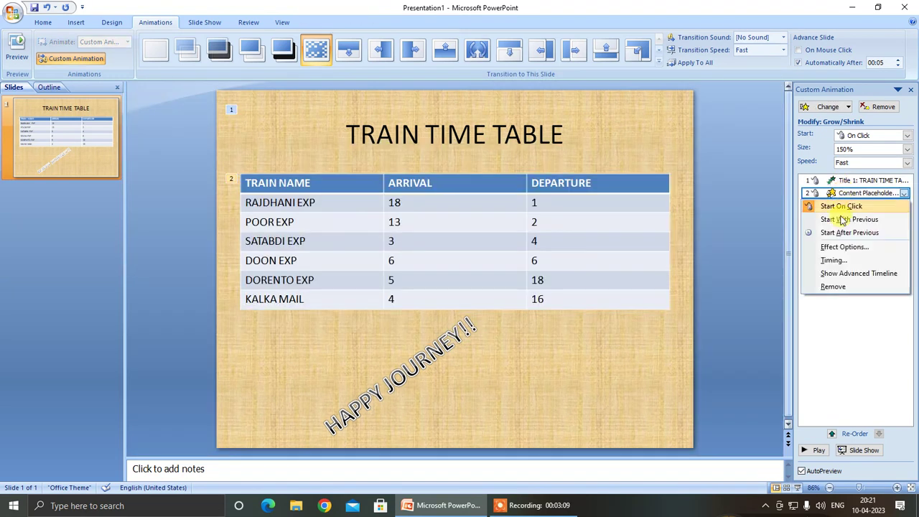
{"action": "left_click", "coordinate": [842, 247]}
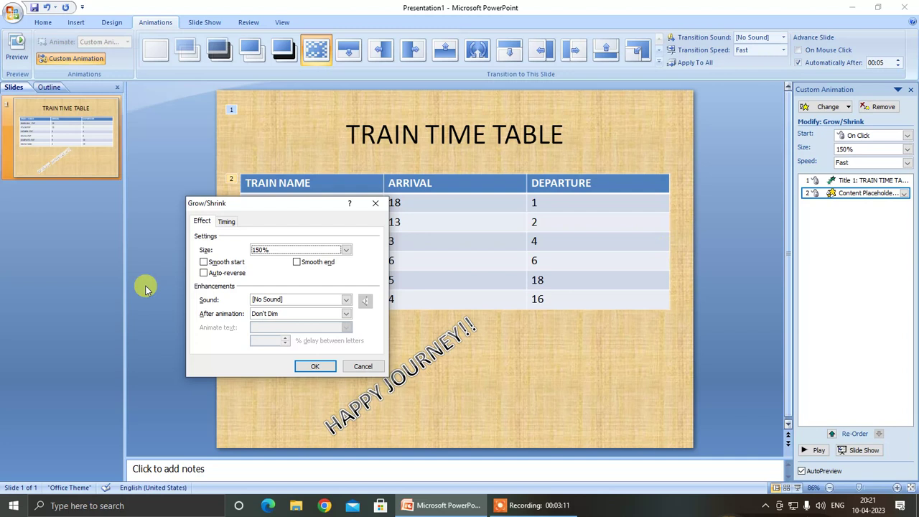
{"action": "left_click", "coordinate": [212, 272]}
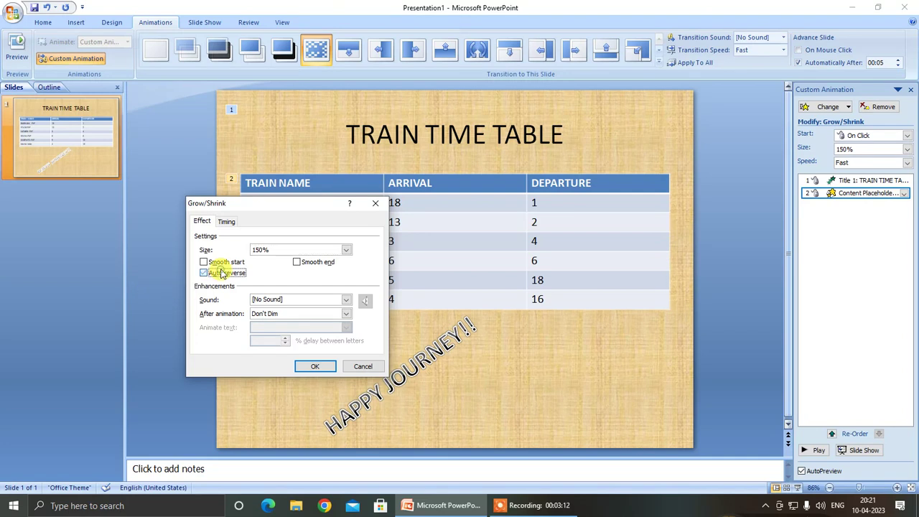
{"action": "left_click", "coordinate": [227, 222]}
{"action": "left_click", "coordinate": [261, 248]}
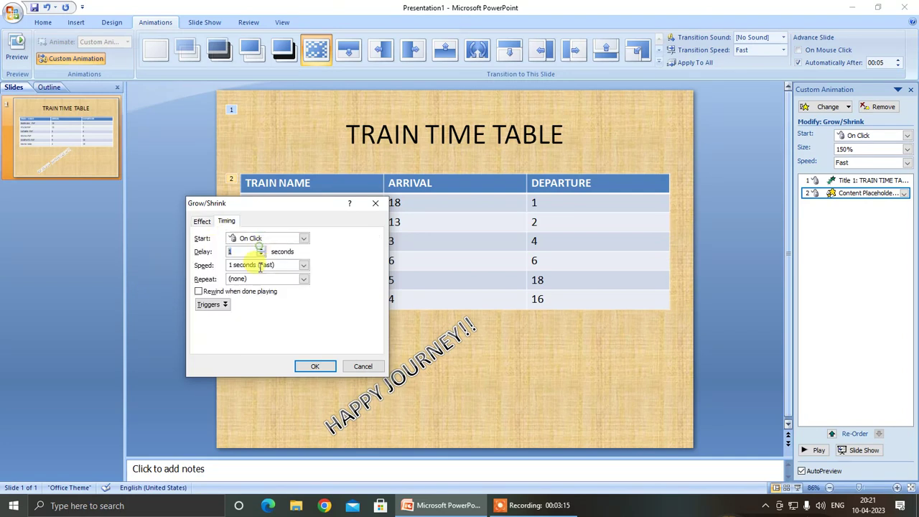
{"action": "left_click", "coordinate": [314, 366]}
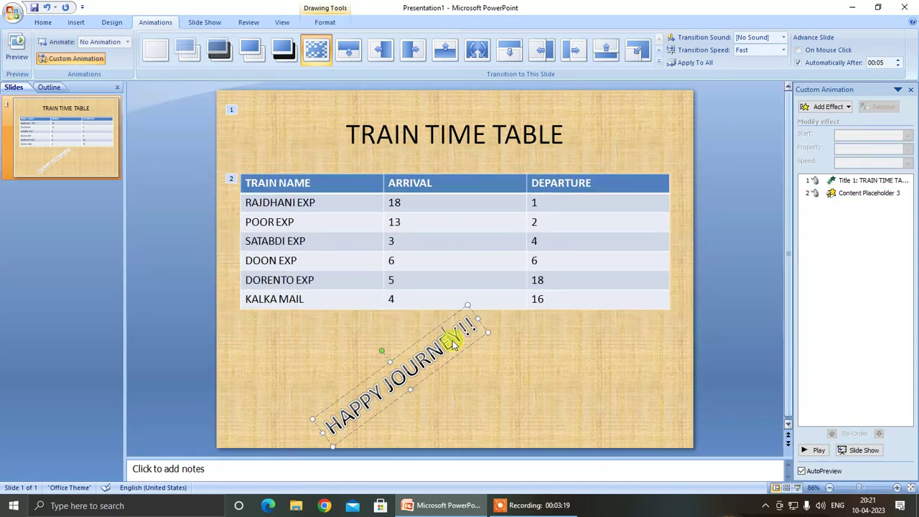
- Add a fast Spin emphasis effect to the HAPPY JOURNEY!! WordArt
{"action": "left_click", "coordinate": [827, 106]}
{"action": "mouse_move", "coordinate": [813, 134]}
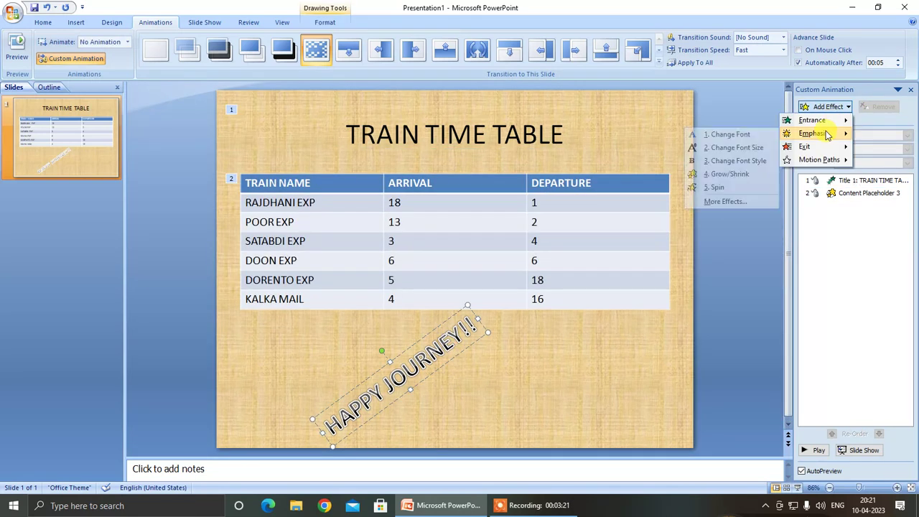
{"action": "left_click", "coordinate": [722, 187]}
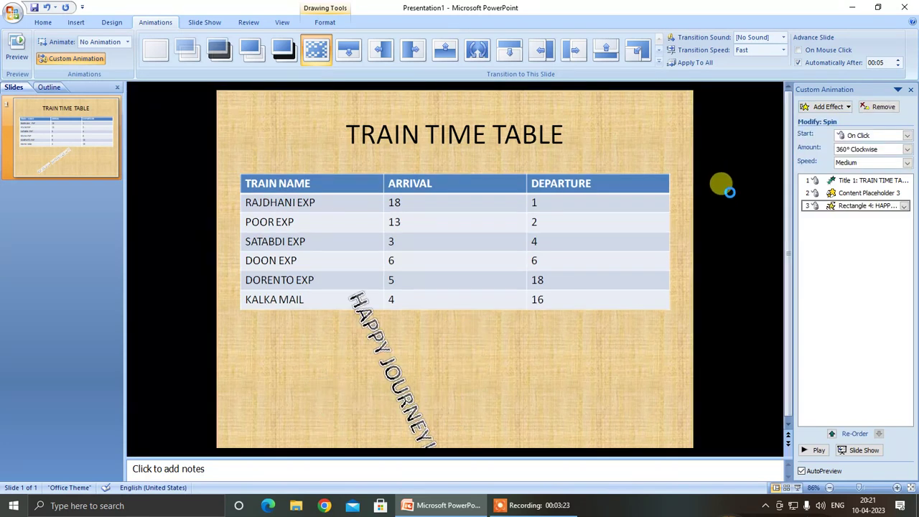
{"action": "left_click", "coordinate": [849, 164]}
{"action": "left_click", "coordinate": [846, 202]}
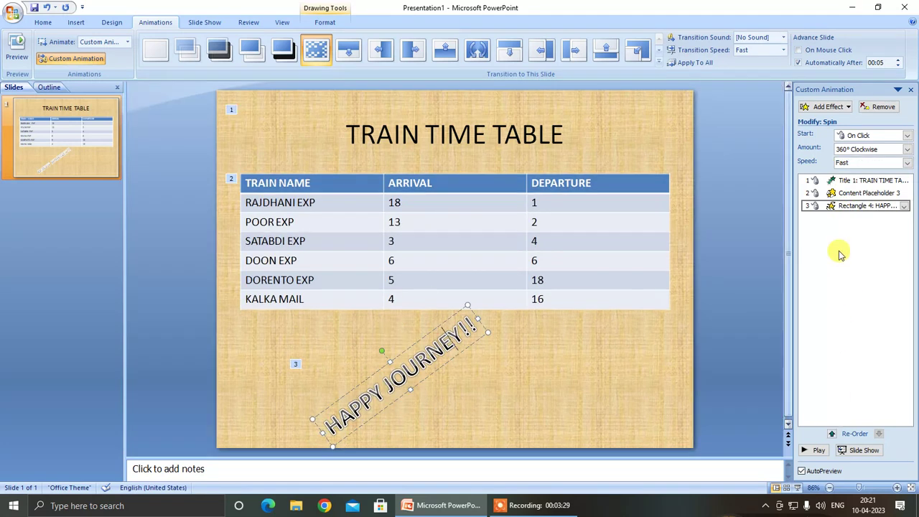
- Give the spin a 1-second start delay in its Timing settings
{"action": "right_click", "coordinate": [850, 207]}
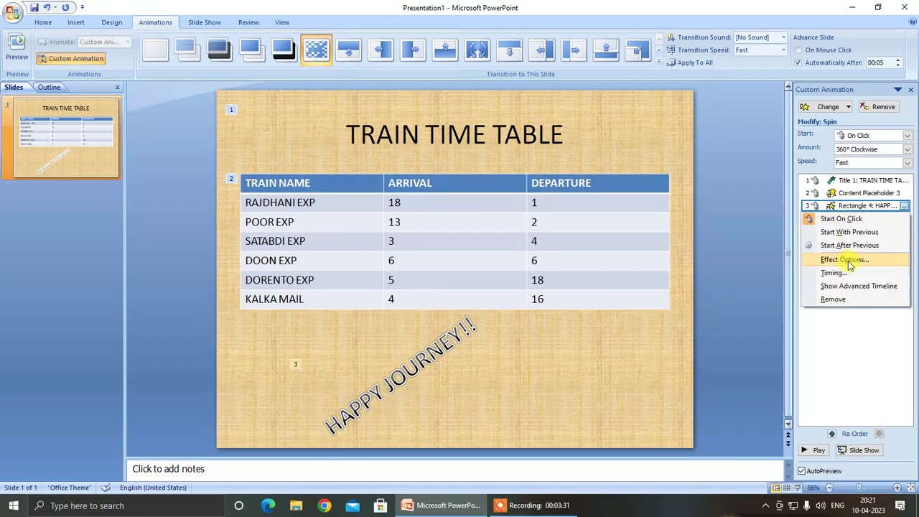
{"action": "left_click", "coordinate": [847, 260]}
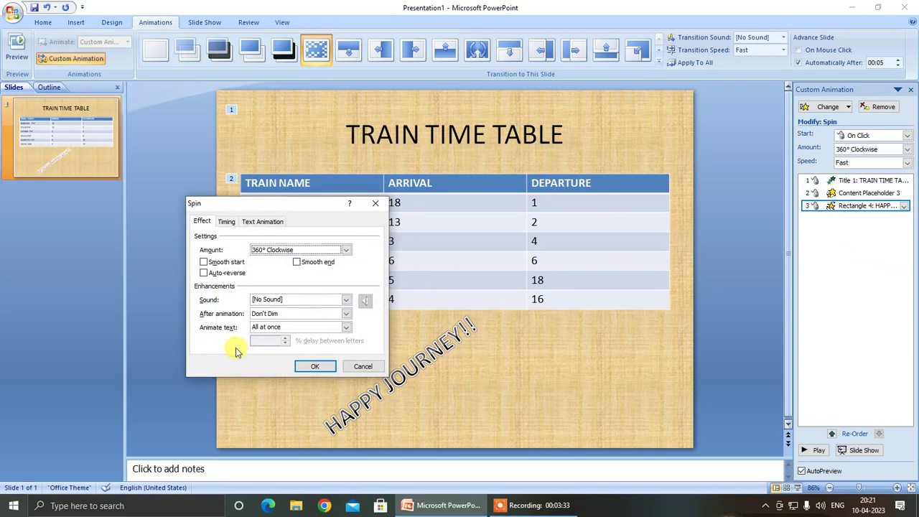
{"action": "left_click", "coordinate": [227, 221]}
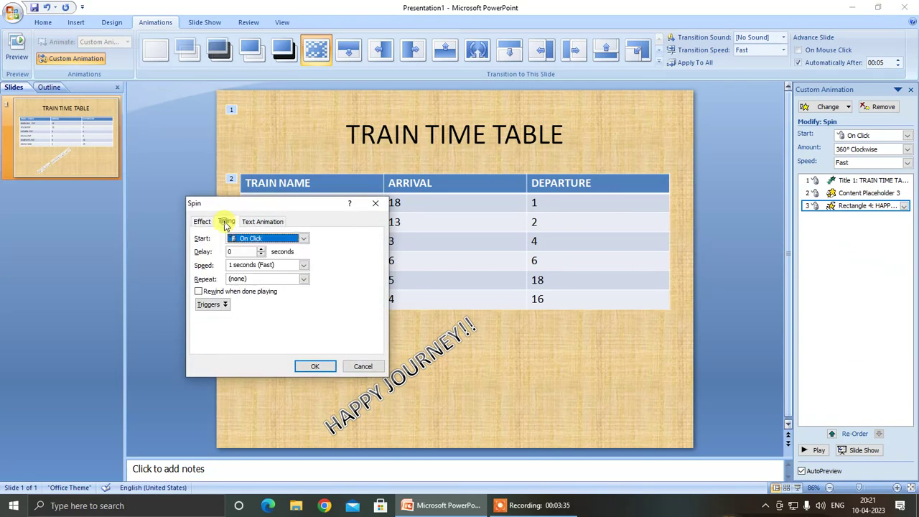
{"action": "left_click", "coordinate": [261, 248]}
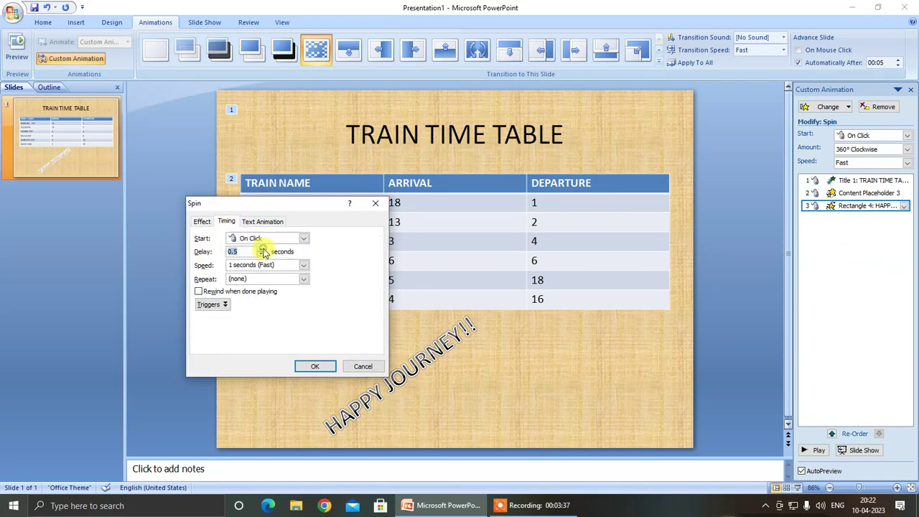
{"action": "left_click", "coordinate": [309, 368]}
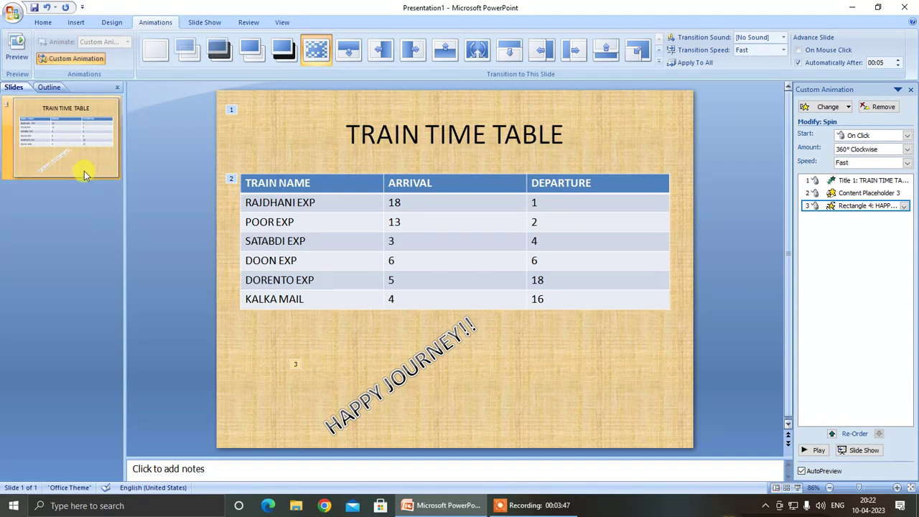
- Duplicate the slide with Ctrl+D and give the copy a White marble texture background
{"action": "key", "text": "ctrl+d"}
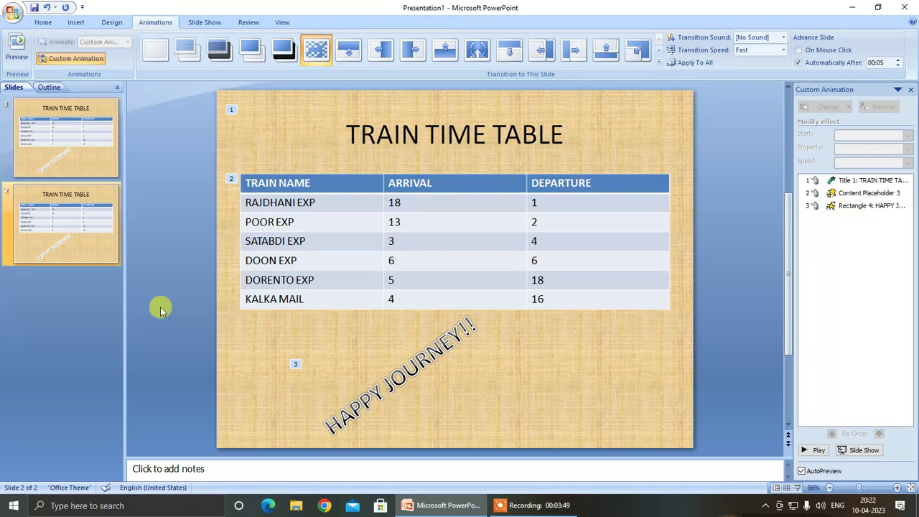
{"action": "right_click", "coordinate": [548, 362]}
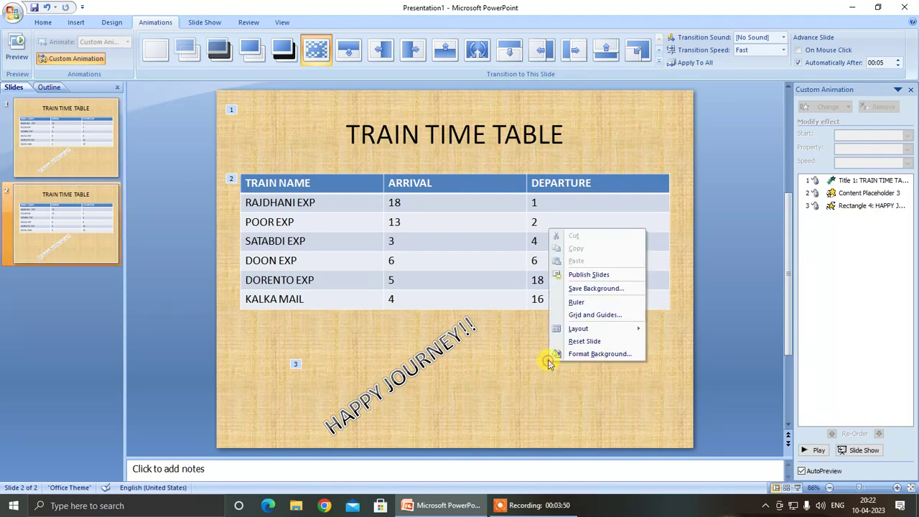
{"action": "left_click", "coordinate": [600, 356]}
{"action": "left_click", "coordinate": [456, 209]}
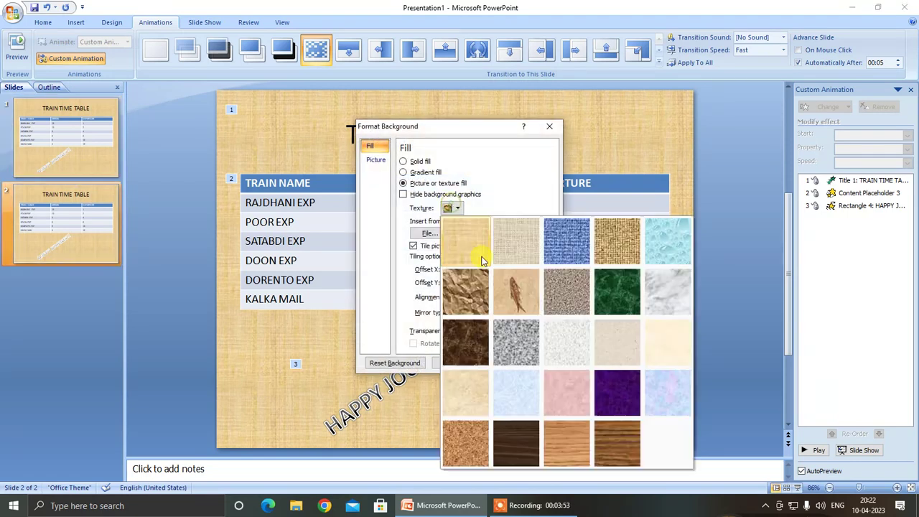
{"action": "left_click", "coordinate": [669, 293]}
{"action": "left_click", "coordinate": [535, 361]}
{"action": "left_click", "coordinate": [479, 363]}
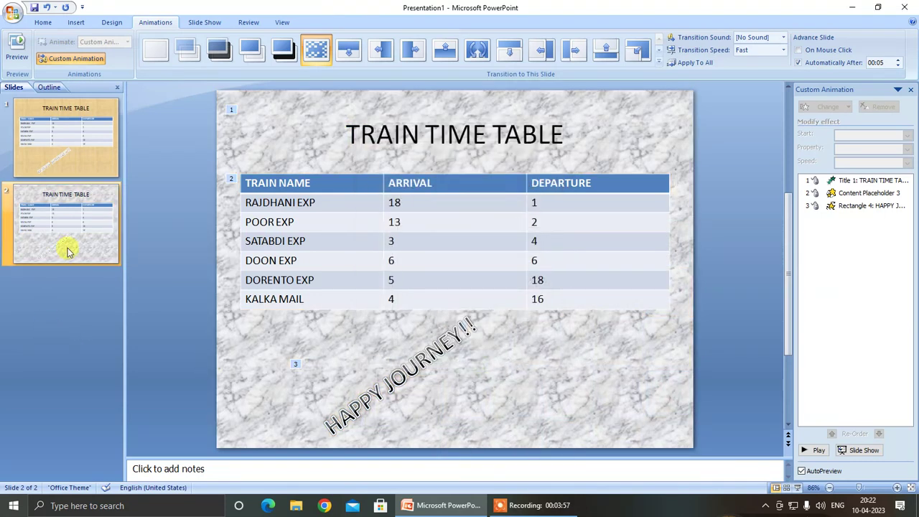
- Duplicate the slide and give the copy a blue tissue-paper texture background
{"action": "key", "text": "ctrl+d"}
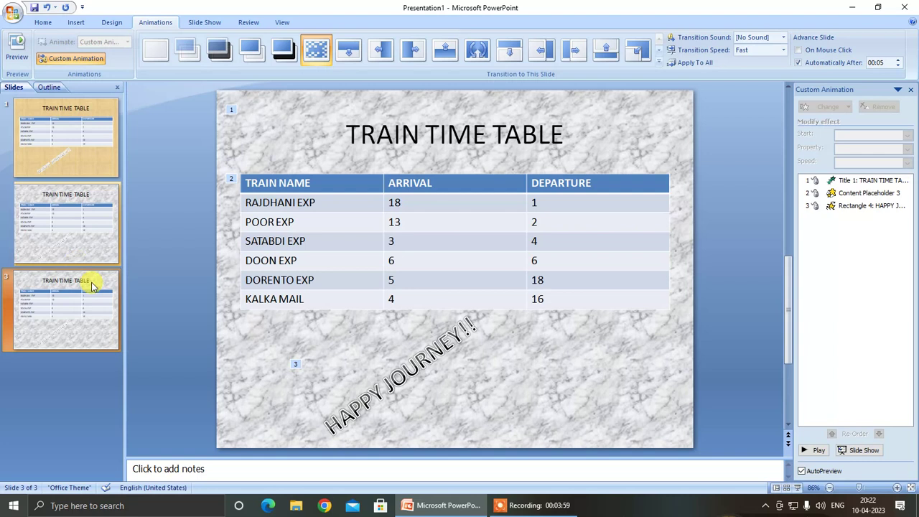
{"action": "right_click", "coordinate": [523, 395]}
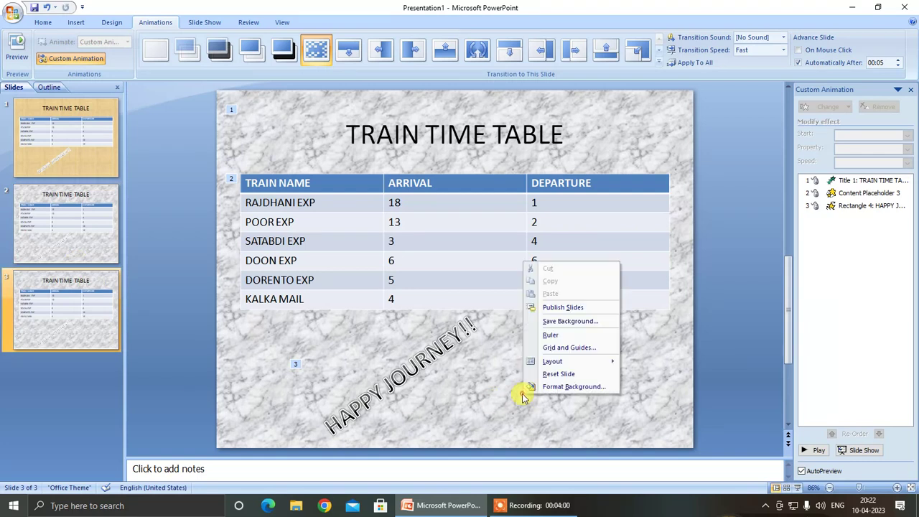
{"action": "left_click", "coordinate": [558, 387]}
{"action": "left_click", "coordinate": [456, 208]}
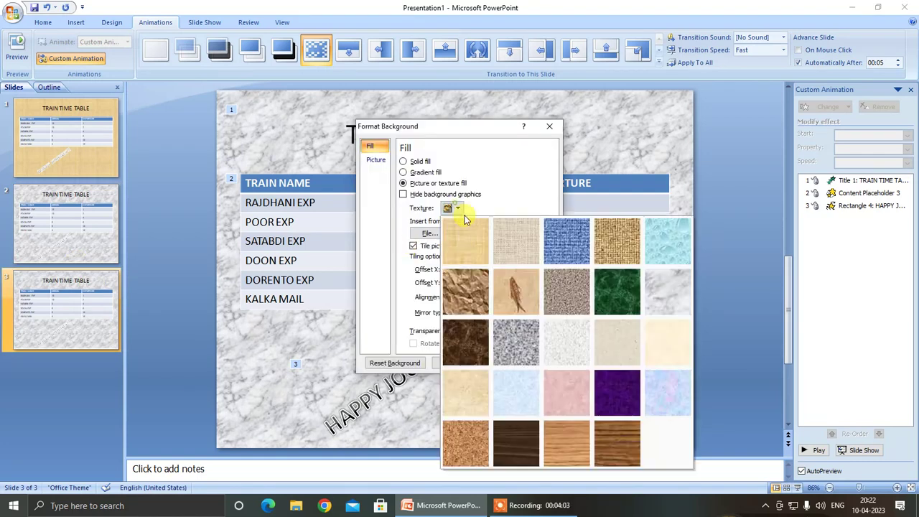
{"action": "left_click", "coordinate": [513, 391]}
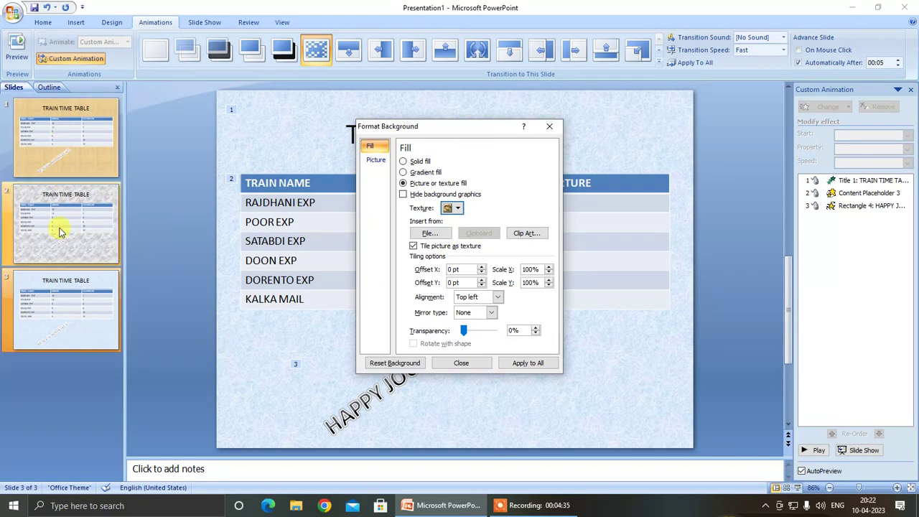
{"action": "left_click", "coordinate": [464, 366]}
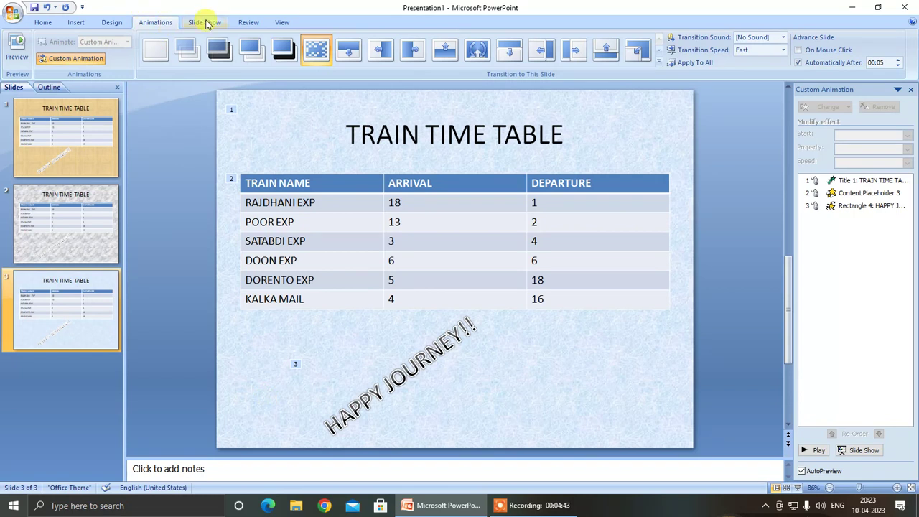
- Turn on 'Loop continuously until Esc' in the slide show setup
{"action": "left_click", "coordinate": [206, 23]}
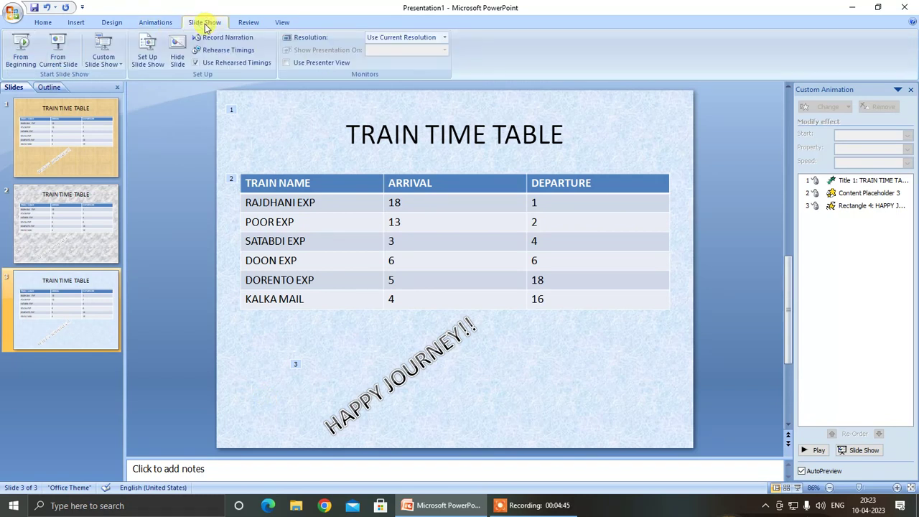
{"action": "left_click", "coordinate": [149, 61]}
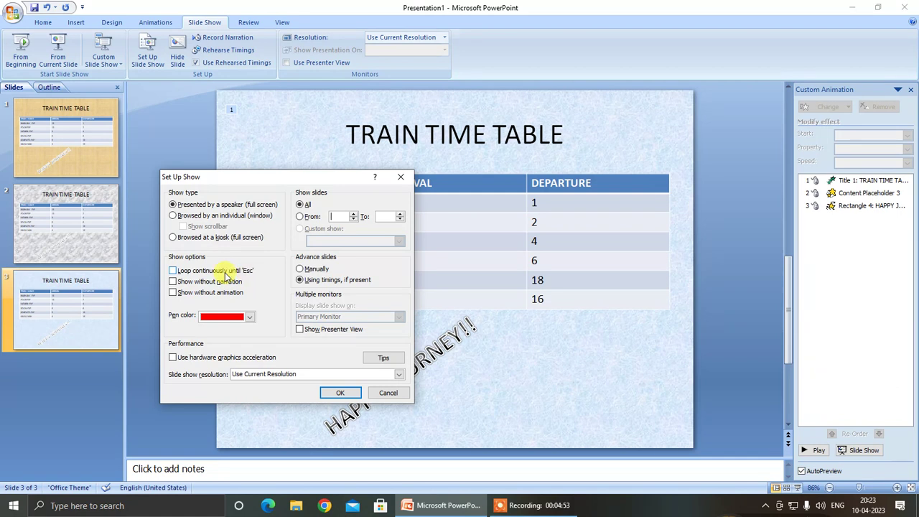
{"action": "left_click", "coordinate": [173, 270]}
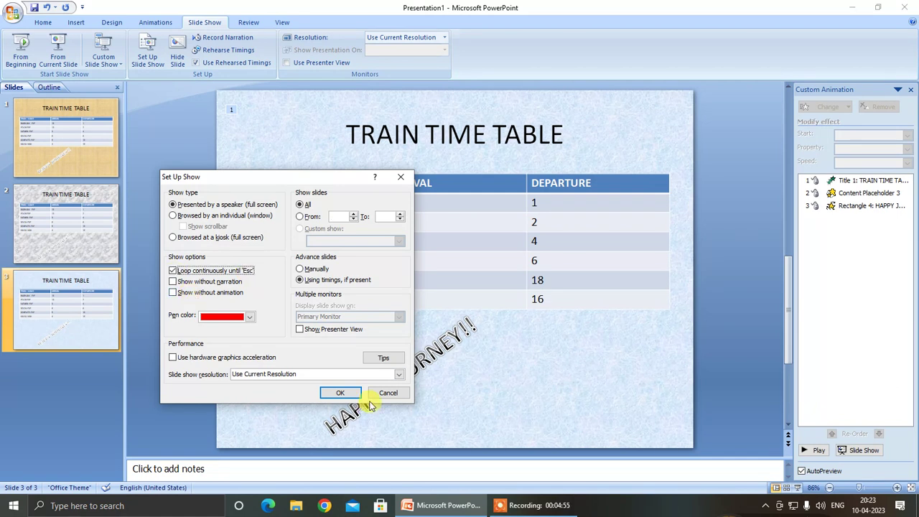
{"action": "left_click", "coordinate": [340, 392]}
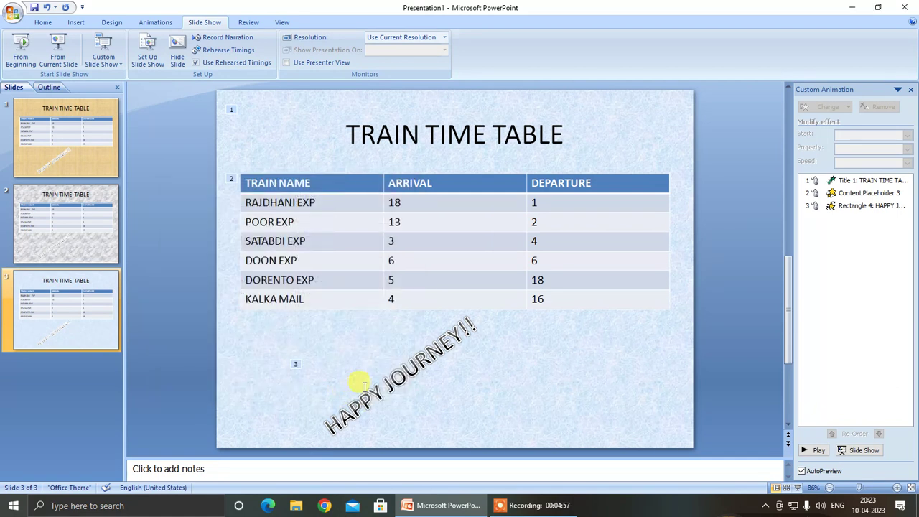
{"action": "left_click", "coordinate": [21, 49]}
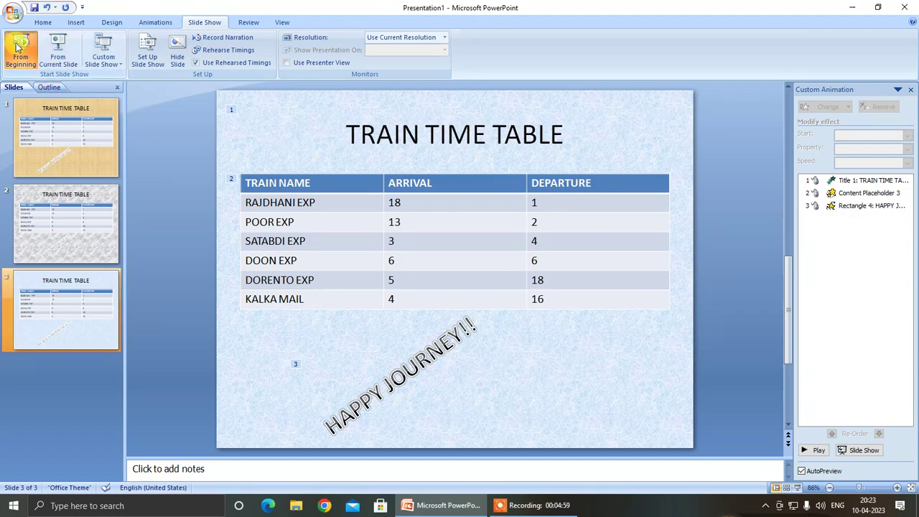